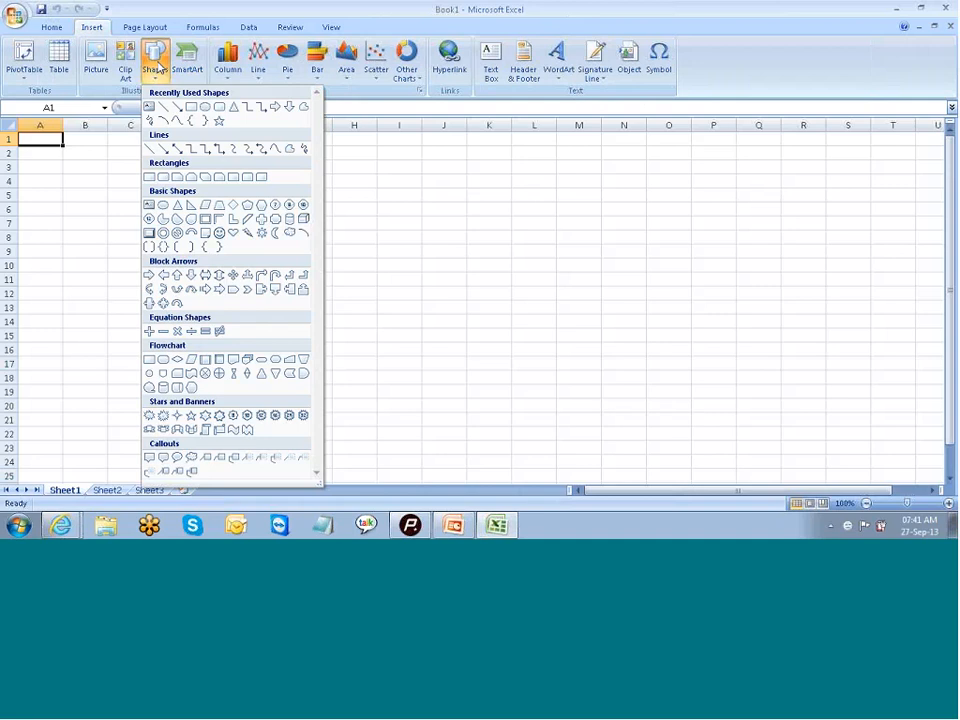
- Draw an oval about 1.45" high and 1.71" wide over cells J8 to L15 on Sheet1
left_click(207, 109)
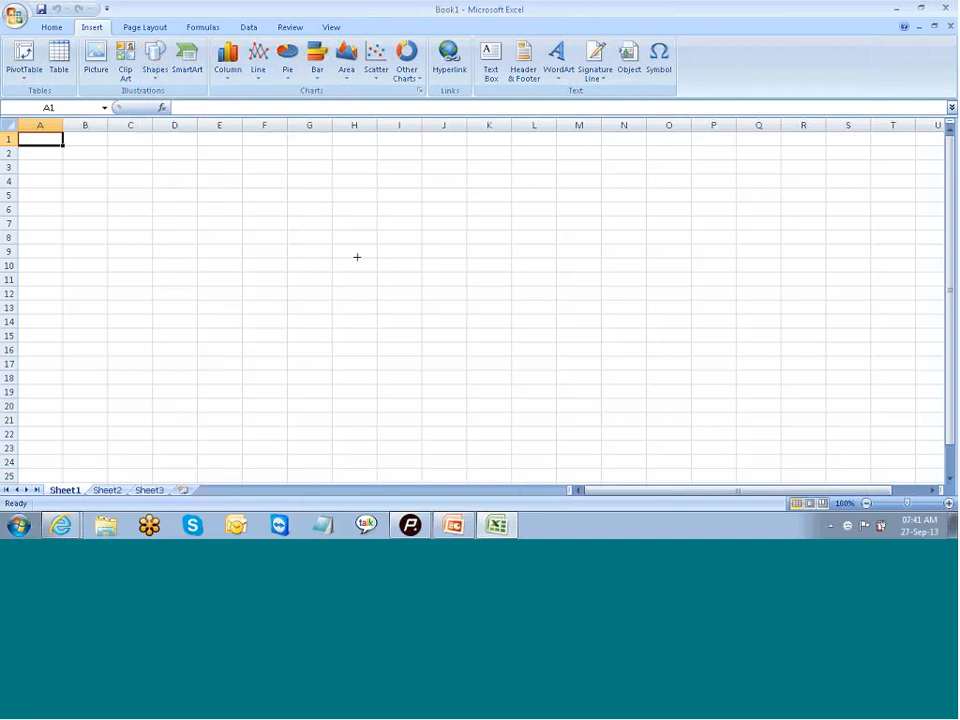
mouse_move(422, 238)
left_mouse_down()
mouse_move(485, 334)
mouse_move(537, 336)
left_mouse_up()
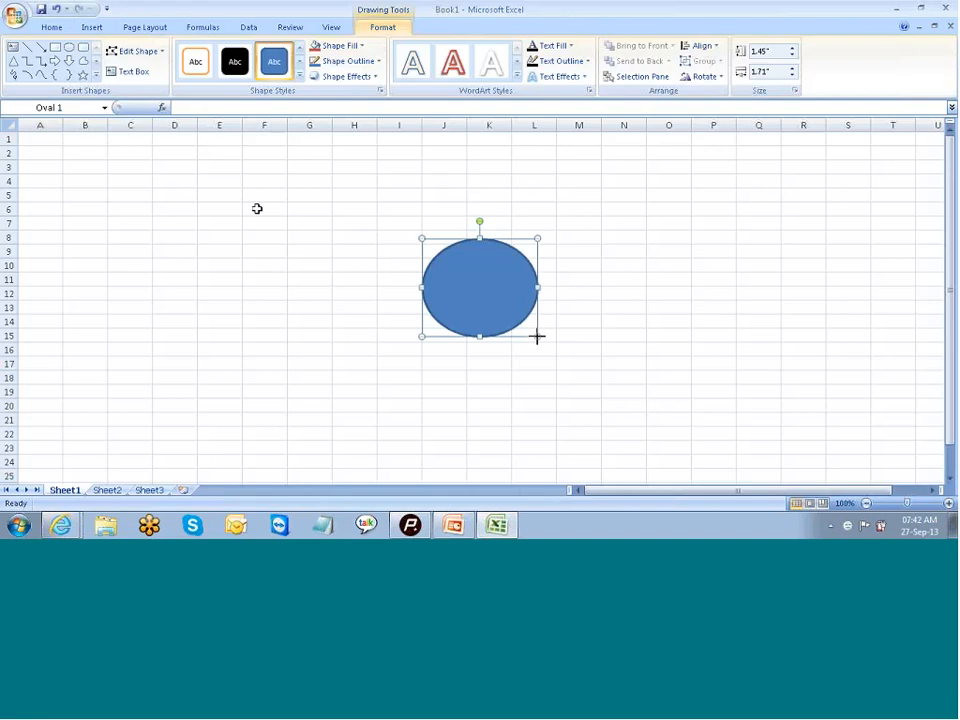
left_click(603, 323)
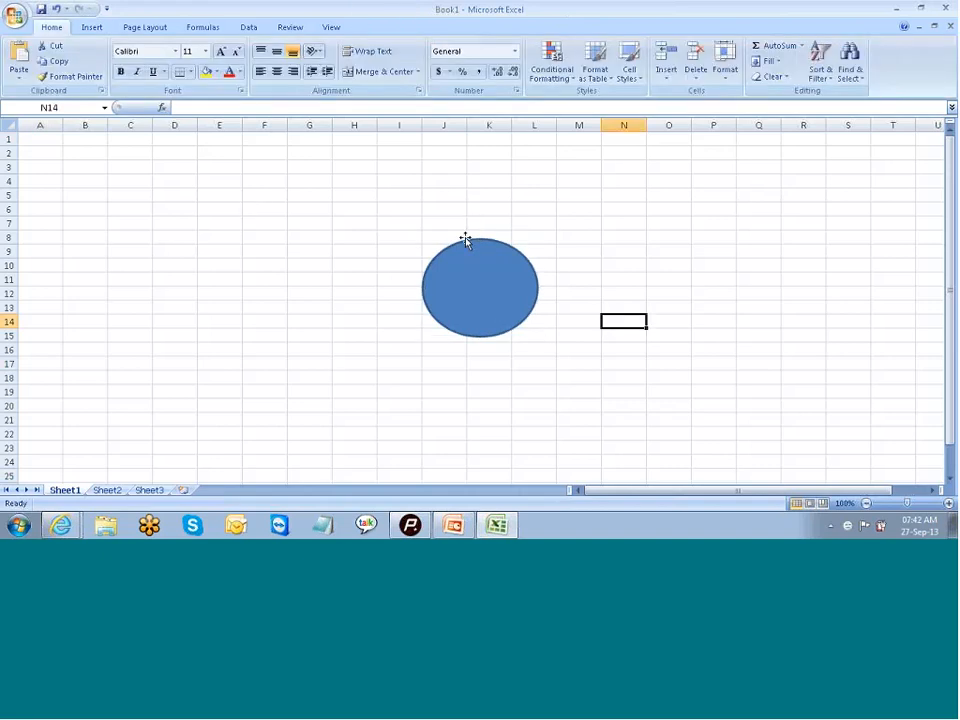
- Draw an oval about 1.48" high and 1.95" wide over cells I55 to L61
left_click(93, 28)
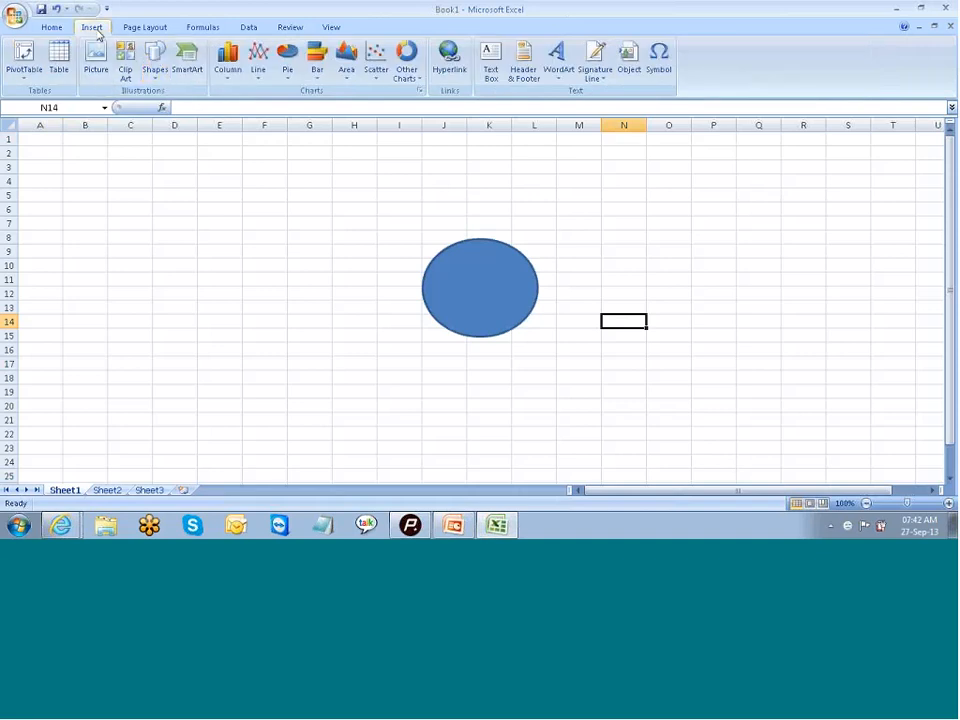
left_click(155, 62)
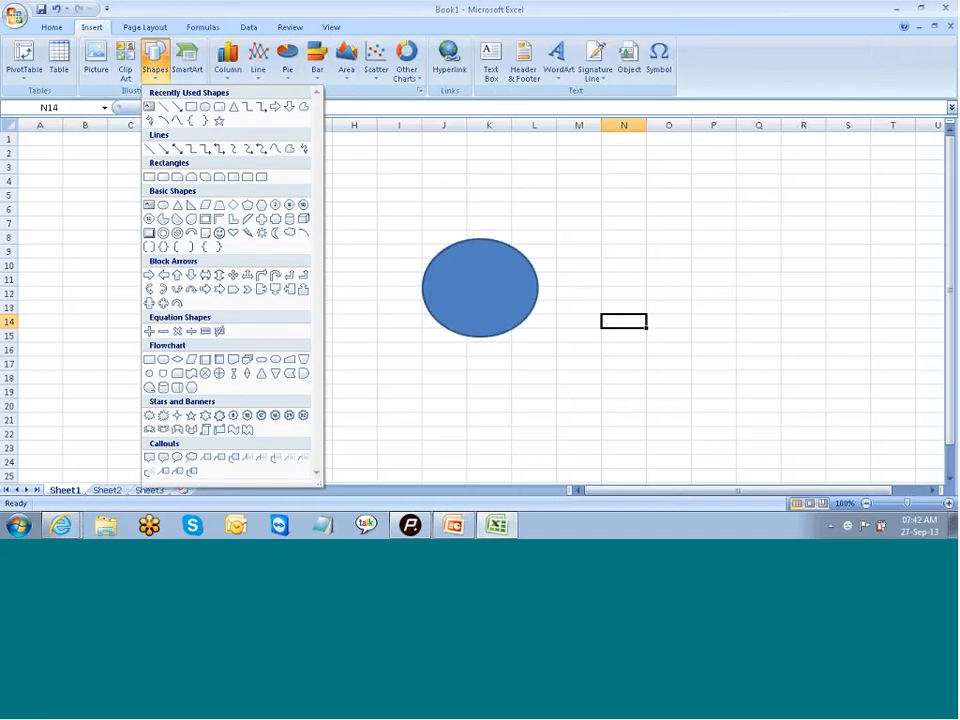
left_click(619, 284)
scroll(619, 283, "down", 15)
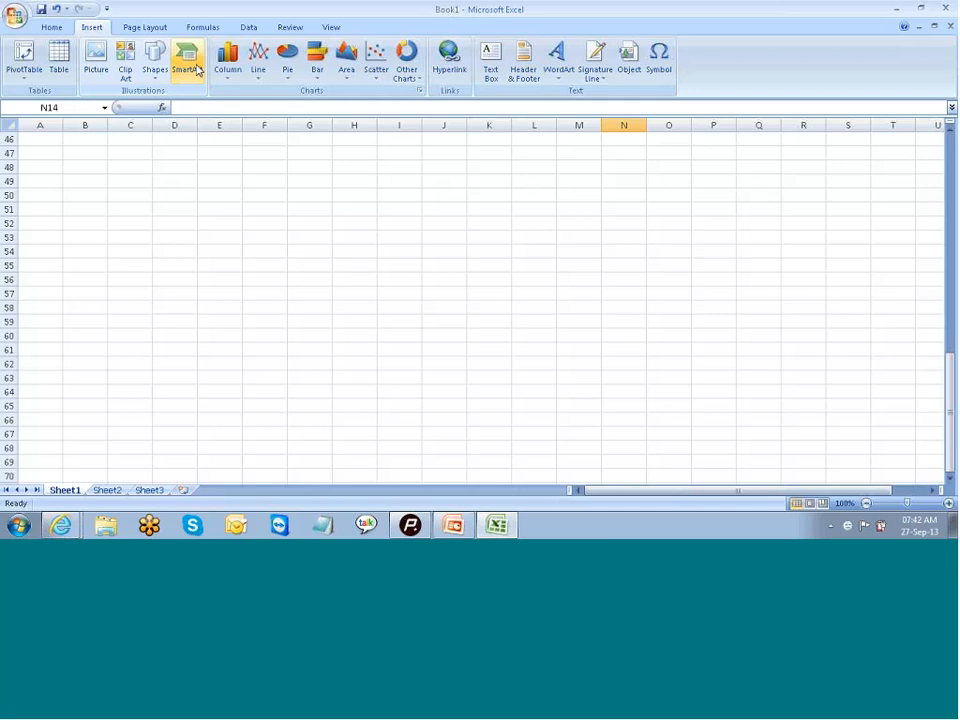
left_click(151, 57)
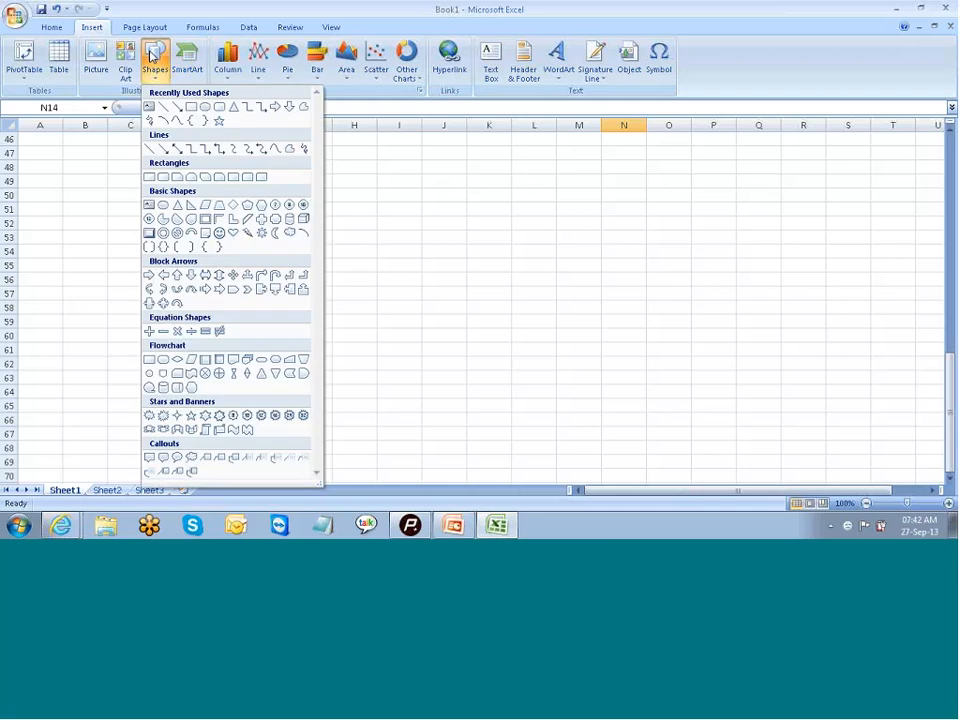
left_click(205, 106)
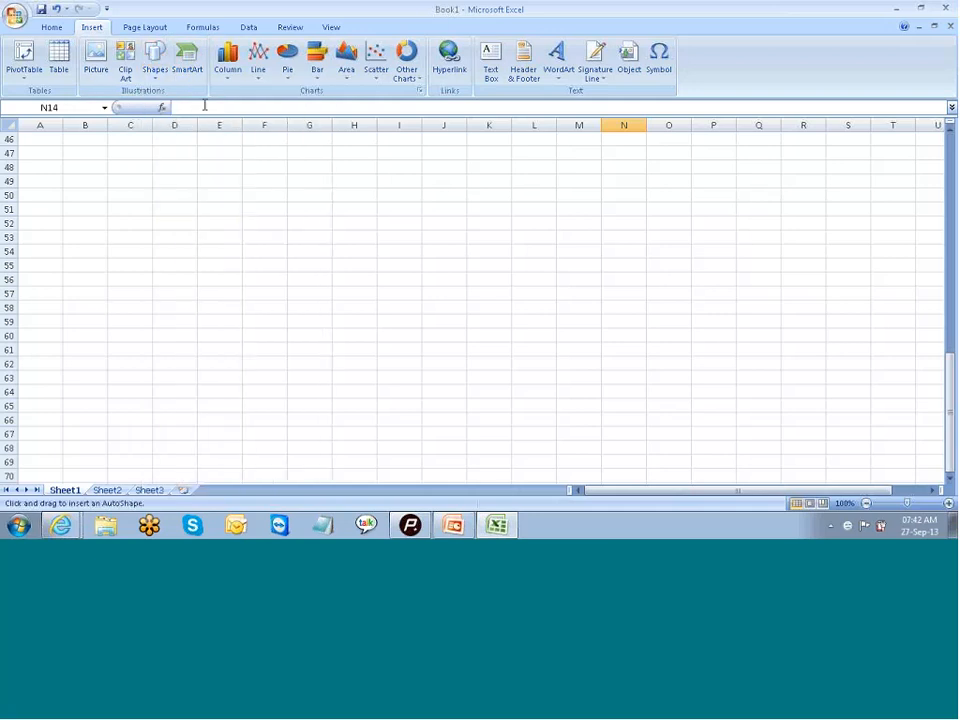
mouse_move(410, 258)
left_mouse_down()
mouse_move(497, 313)
mouse_move(542, 357)
left_mouse_up()
left_click(594, 360)
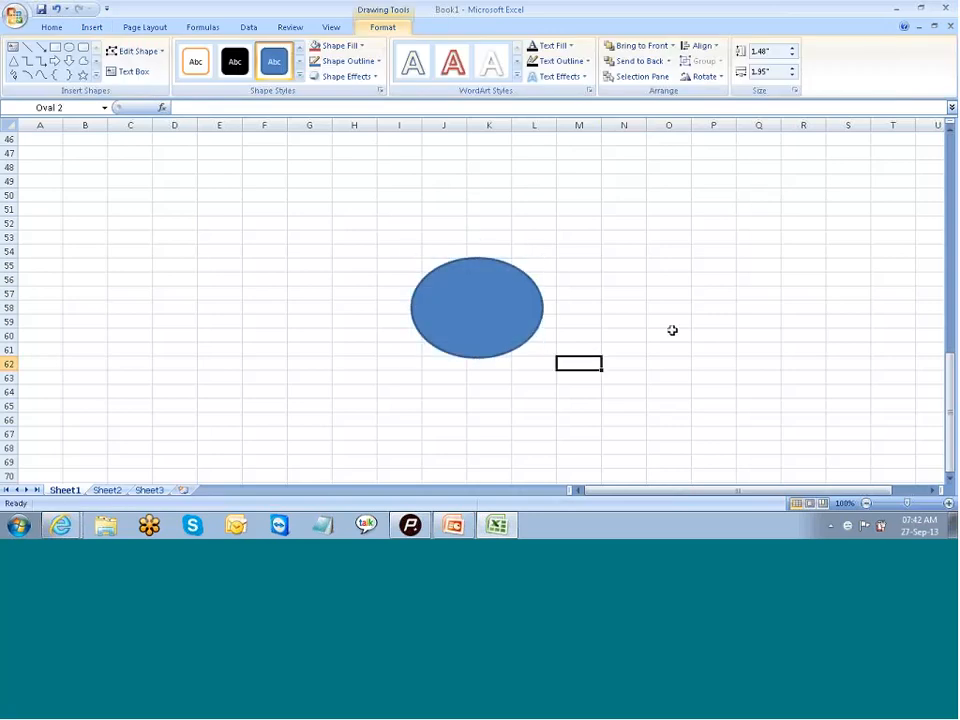
left_click(679, 338)
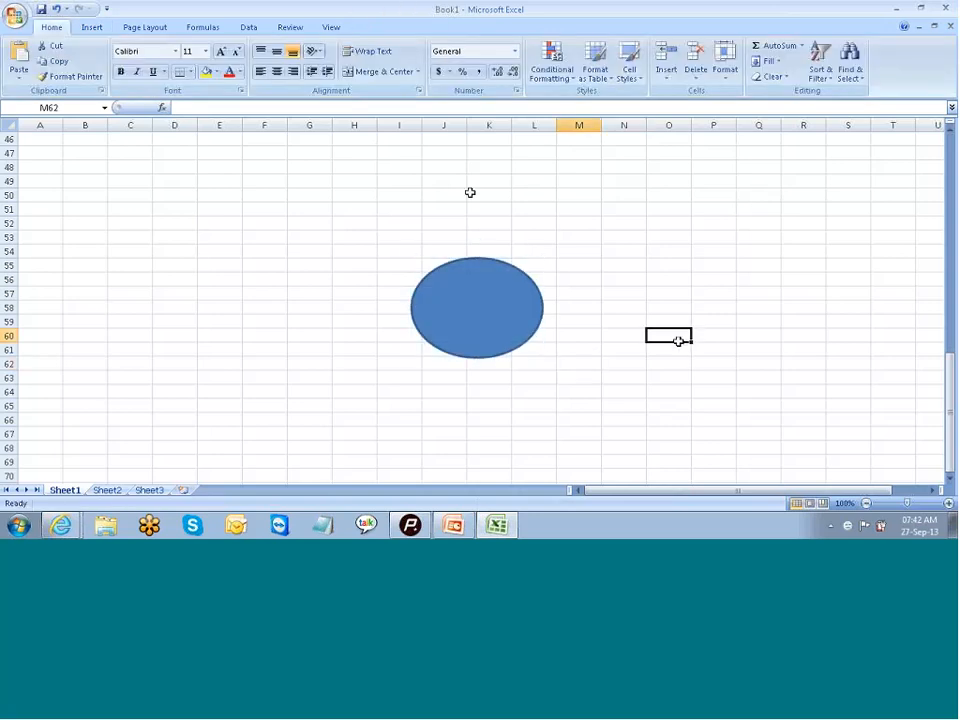
- Draw a flatter oval about 0.85" high and 1.8" wide over cells O60 to R64
left_click(92, 28)
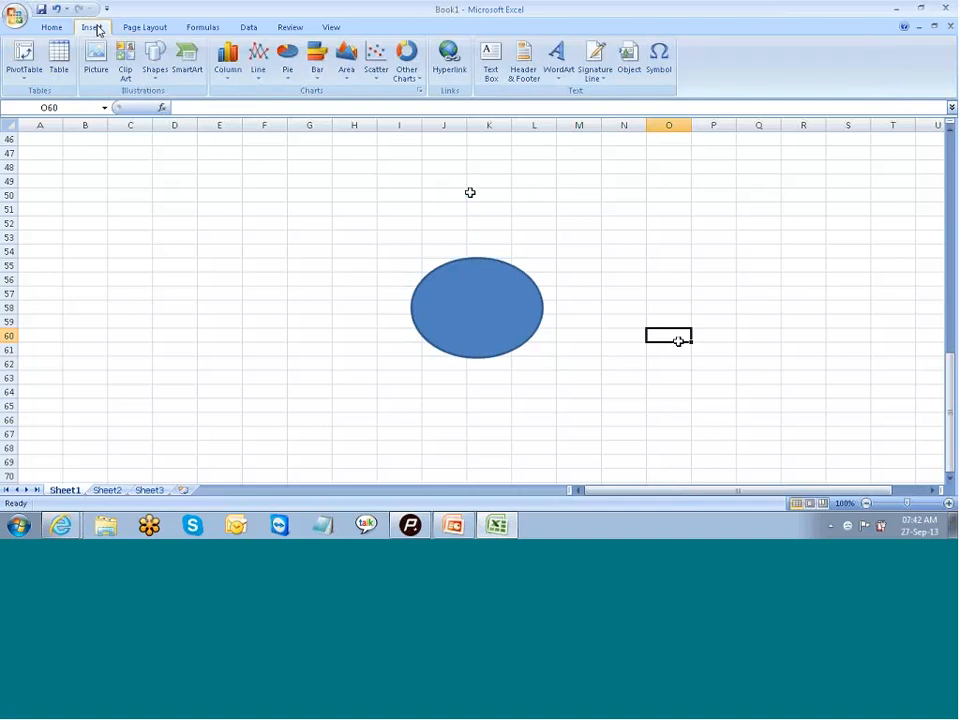
left_click(155, 60)
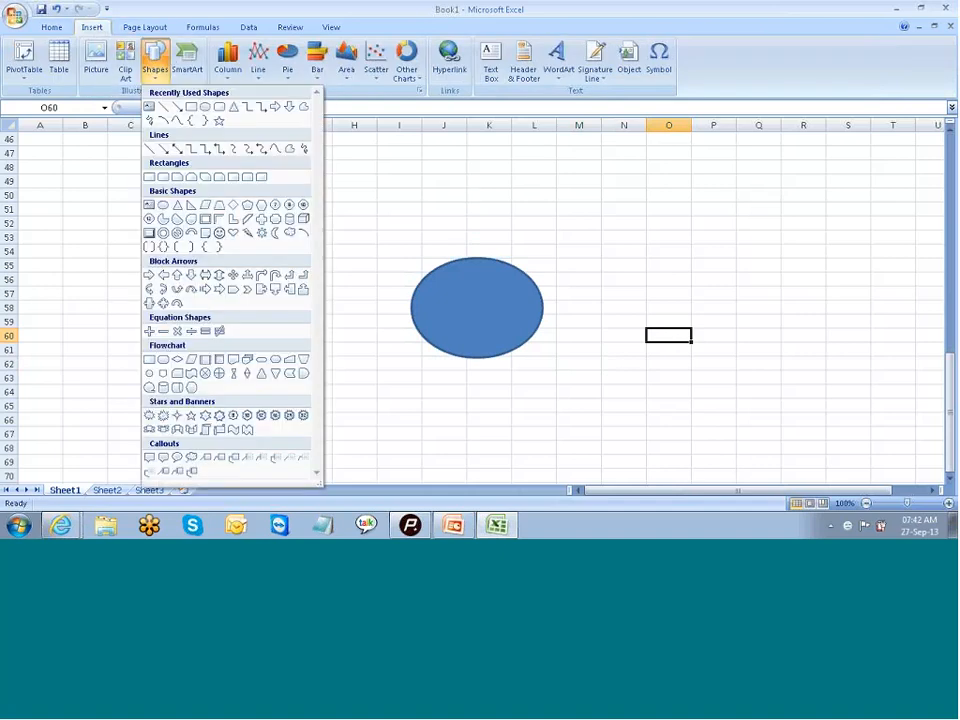
left_click(177, 106)
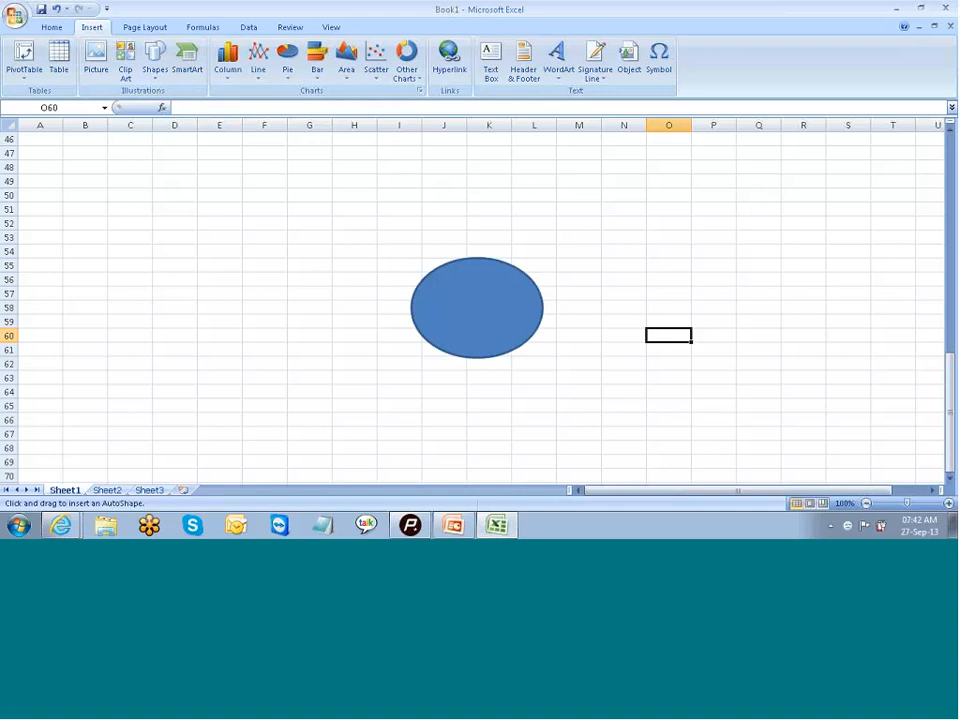
left_click_drag(673, 334, 794, 392)
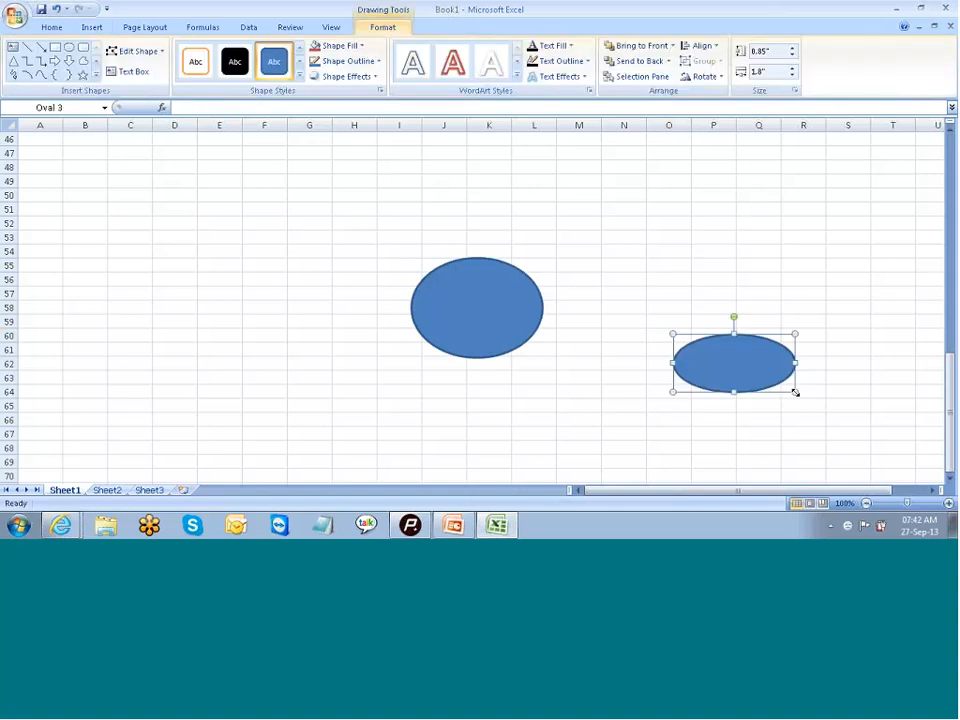
- Set the font colour of the flatter oval at O60 to standard yellow and deselect the shape
left_click(298, 63)
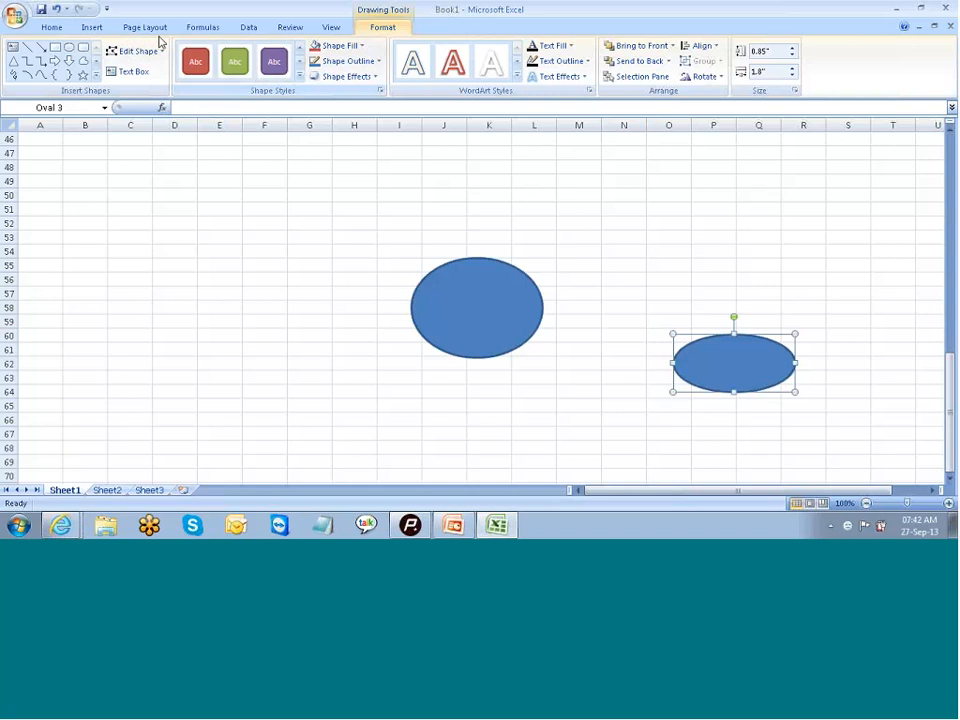
left_click(50, 28)
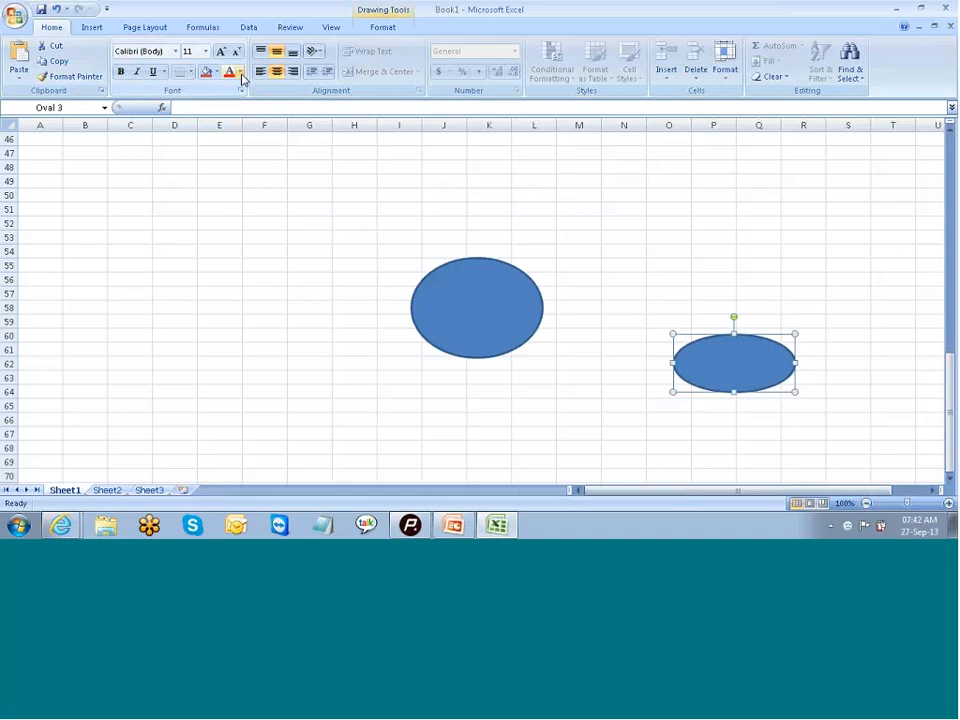
left_click(240, 73)
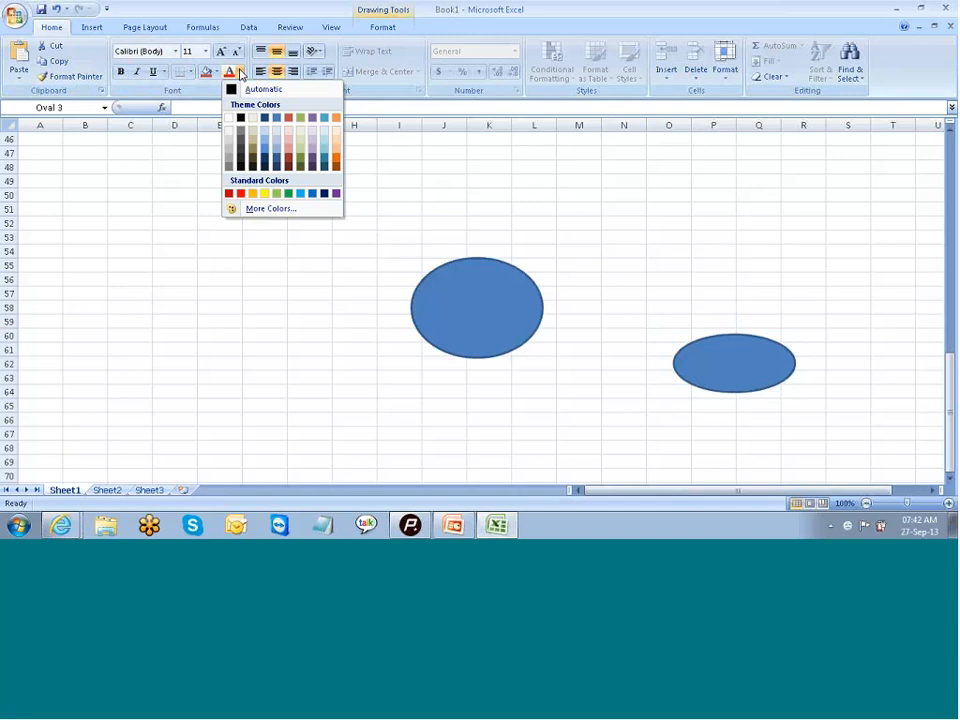
left_click(266, 193)
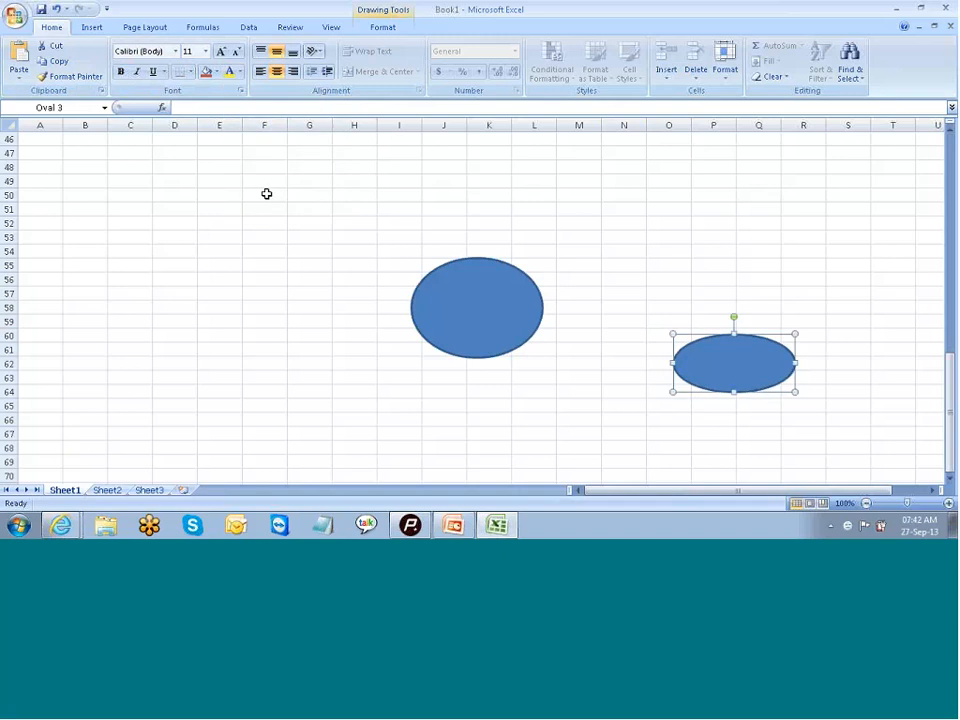
left_click(229, 74)
left_click(162, 179)
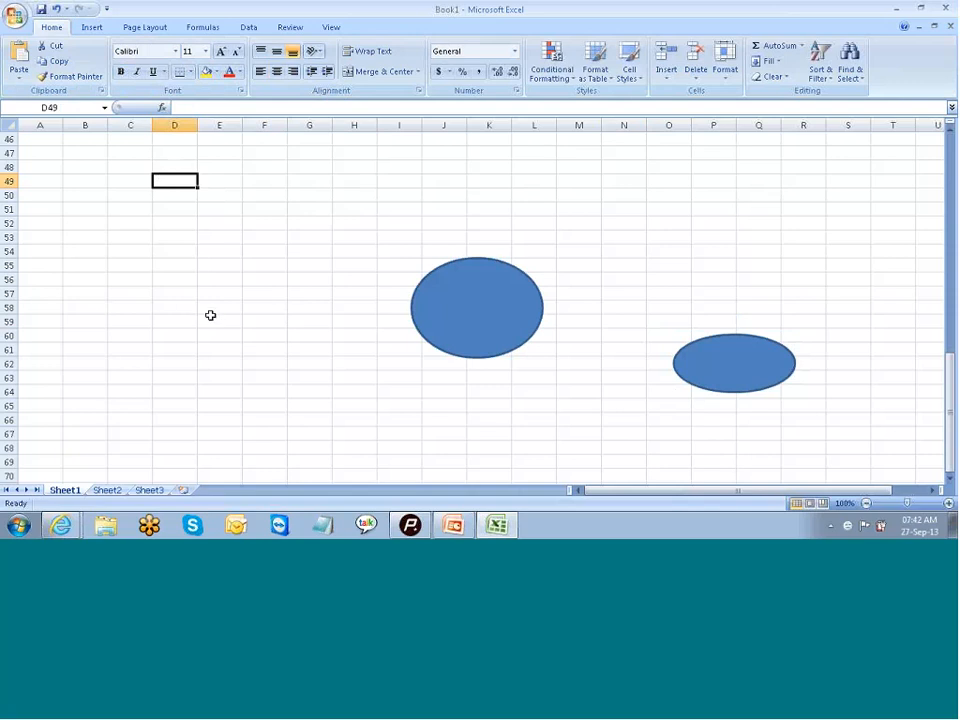
- Draw a rounded rectangle about 1.29" high and 2.1" wide over rows 63 to 69, around columns G to I
left_click(91, 29)
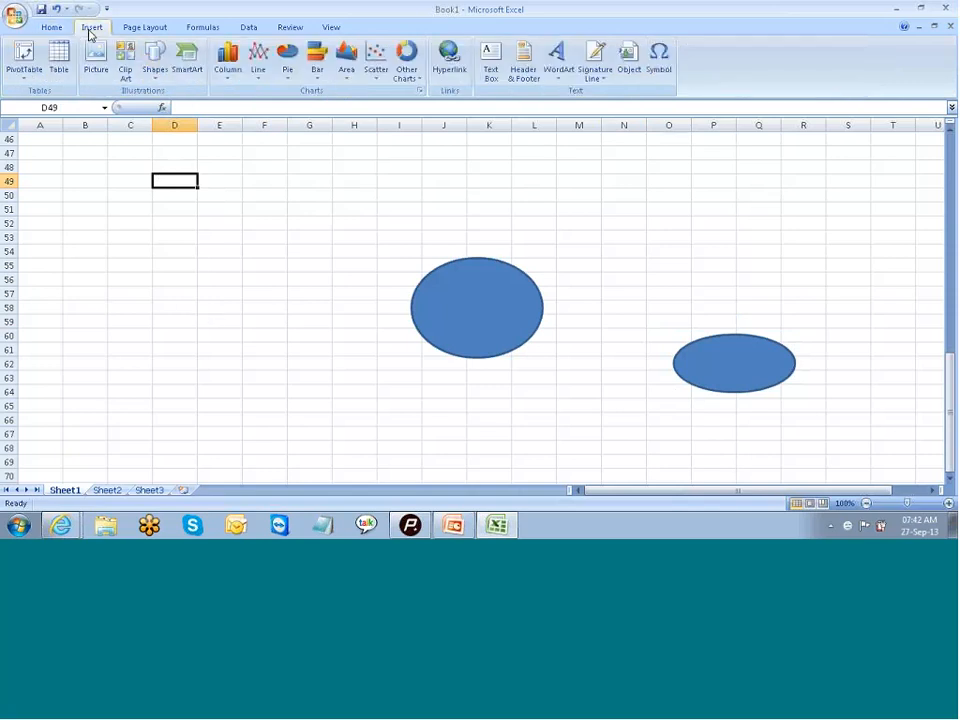
left_click(156, 62)
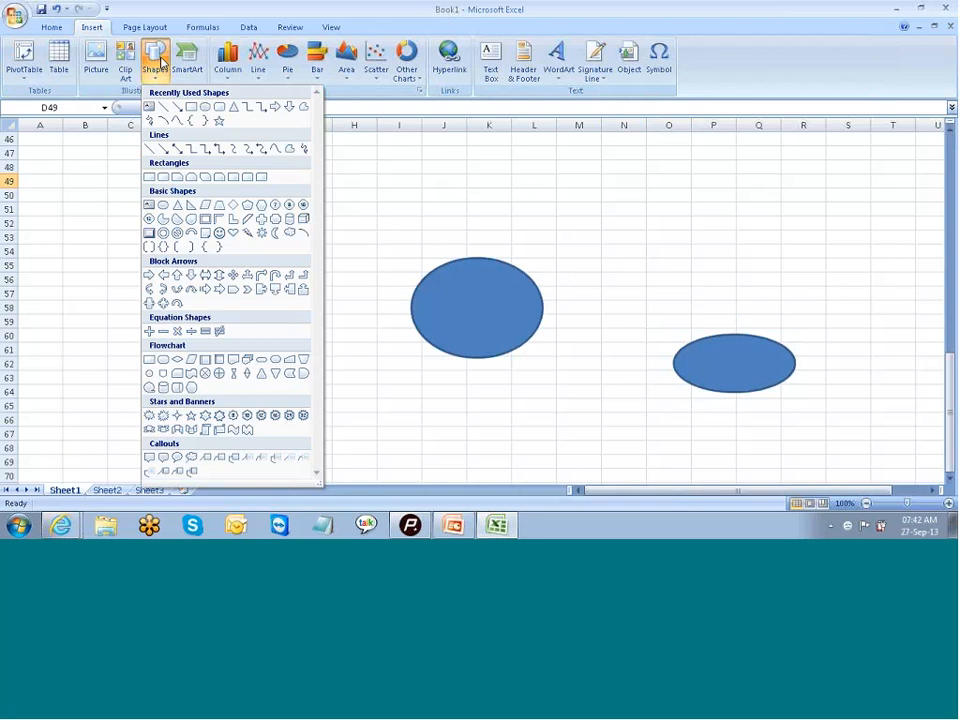
left_click(217, 110)
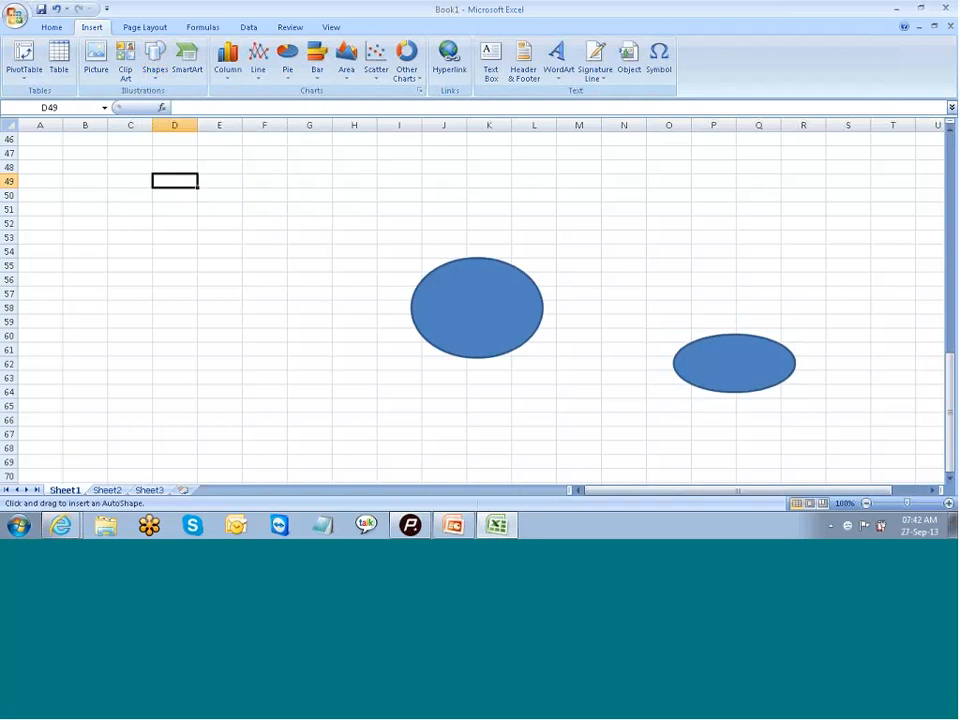
mouse_move(281, 381)
left_mouse_down()
mouse_move(372, 411)
mouse_move(423, 467)
left_mouse_up()
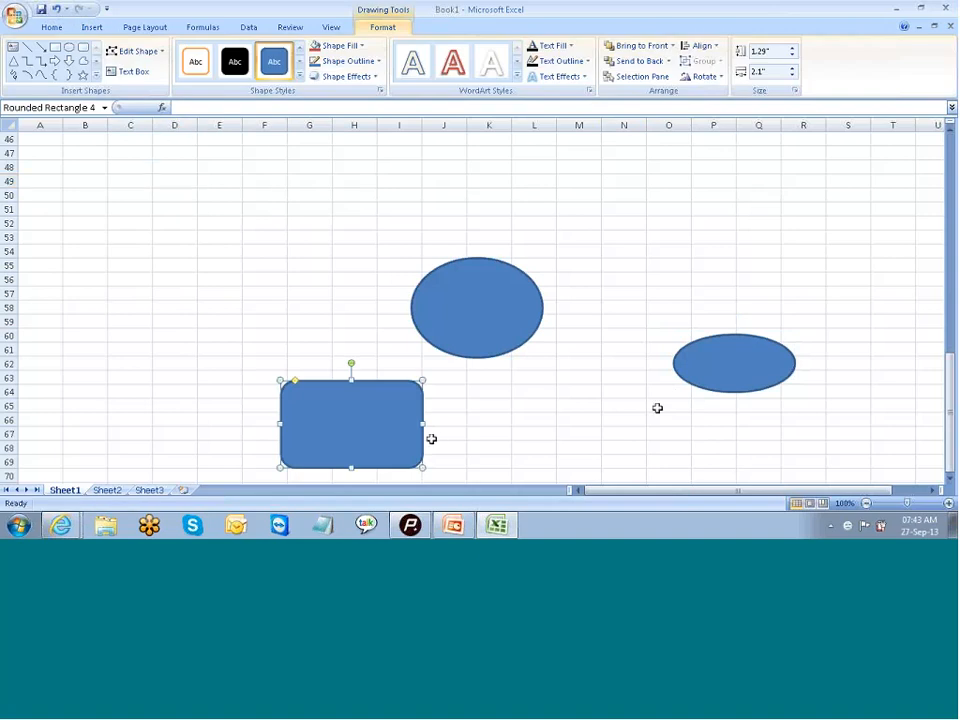
- Draw a small, roughly square rectangle over cells F50 to G53, above the rounded rectangle
left_click_drag(952, 368, 951, 408)
left_click(91, 27)
left_click(157, 58)
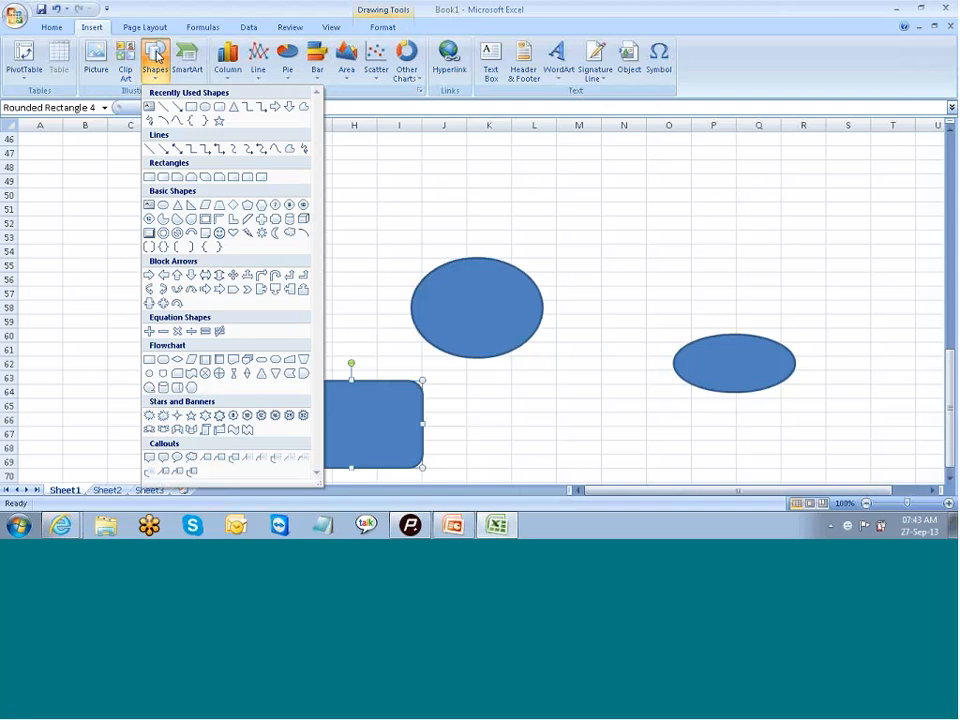
left_click(191, 107)
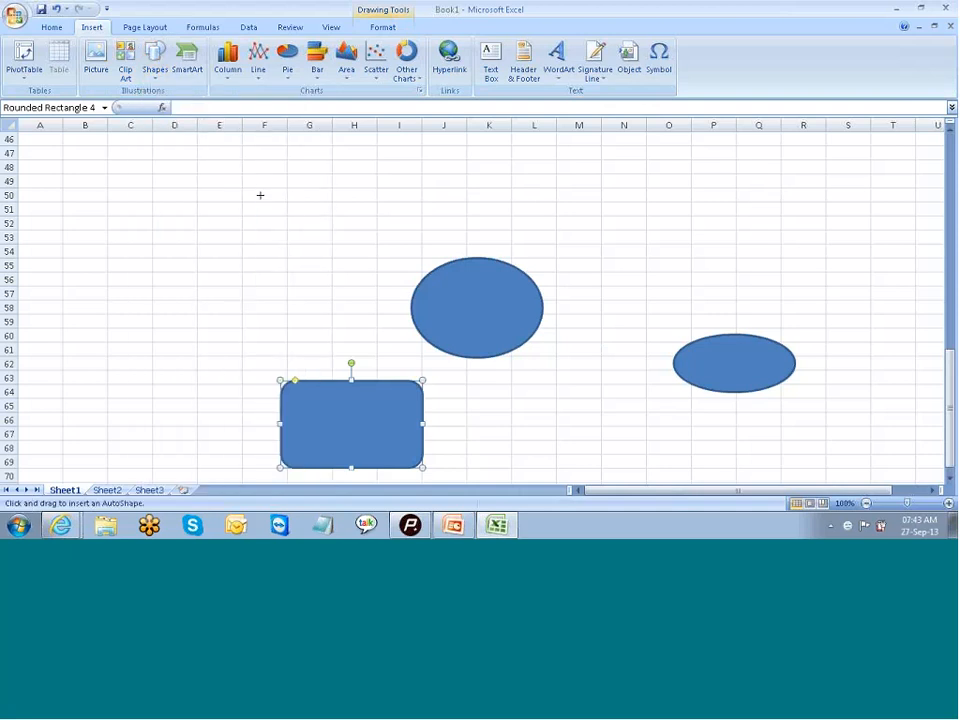
left_click_drag(259, 195, 311, 248)
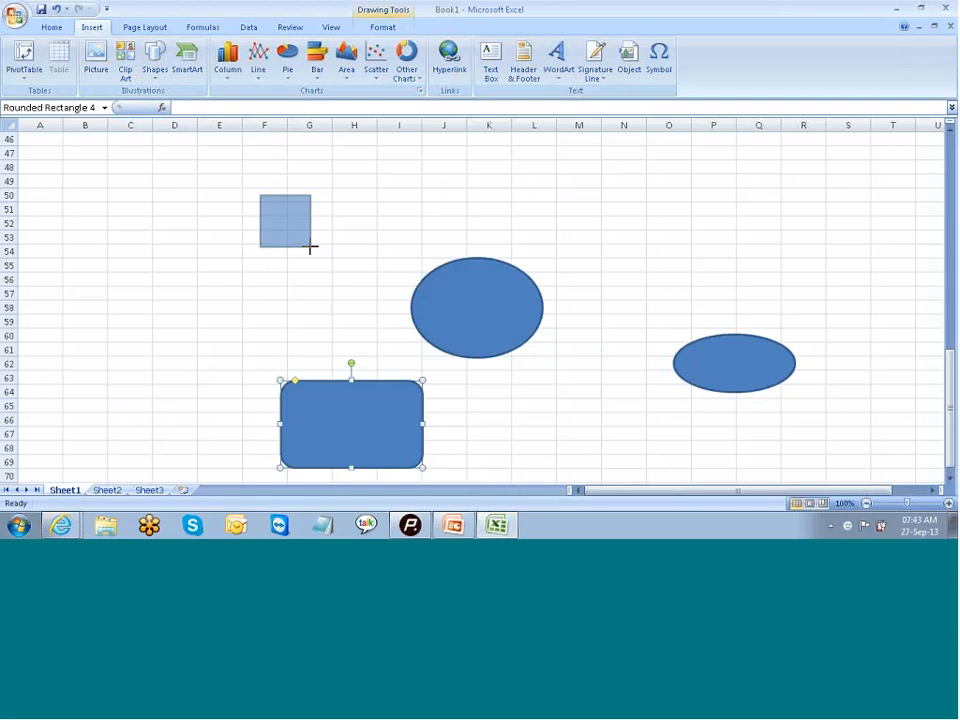
left_click(432, 232)
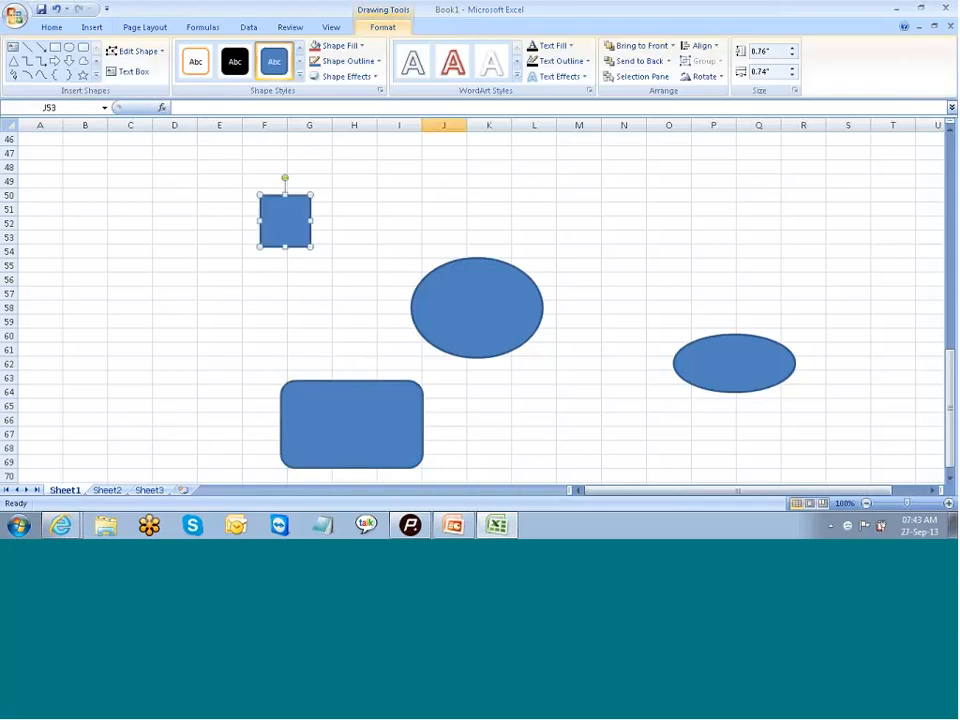
- Draw a rectangle about 0.72" high and 1.12" wide over cells K50 to M53, above the larger oval
left_click(91, 27)
left_click(157, 60)
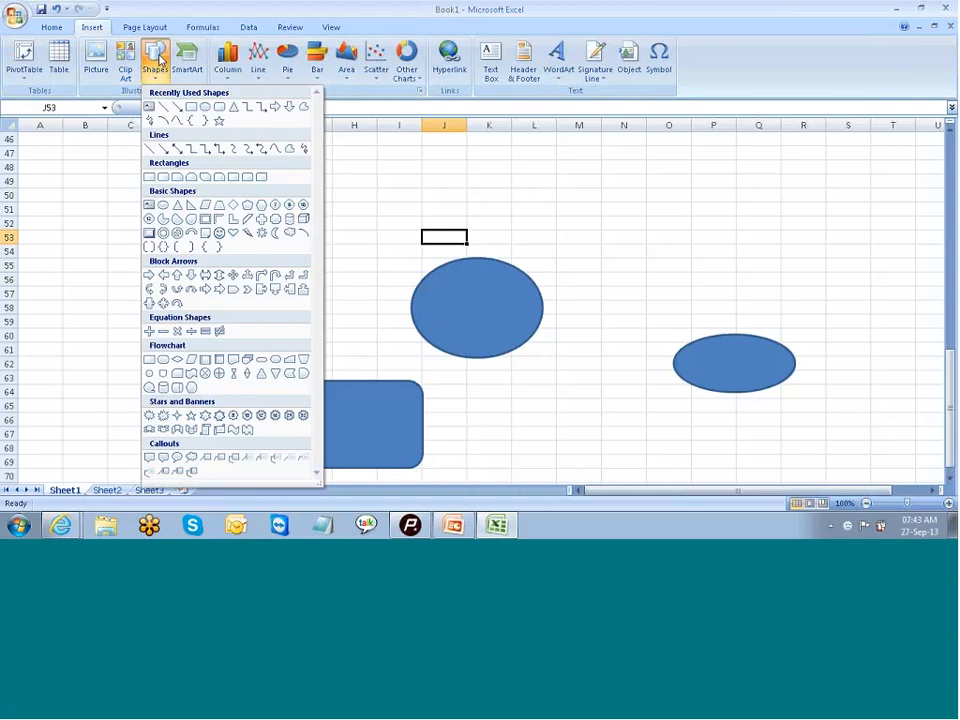
left_click(193, 106)
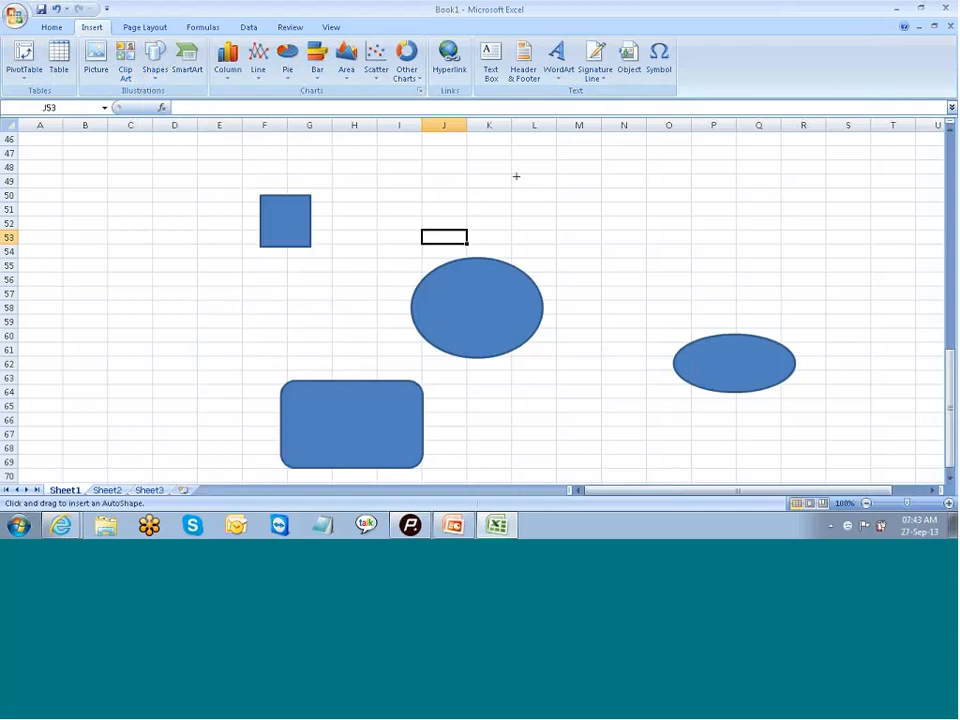
mouse_move(493, 187)
left_mouse_down()
mouse_move(521, 234)
mouse_move(536, 223)
mouse_move(570, 236)
left_mouse_up()
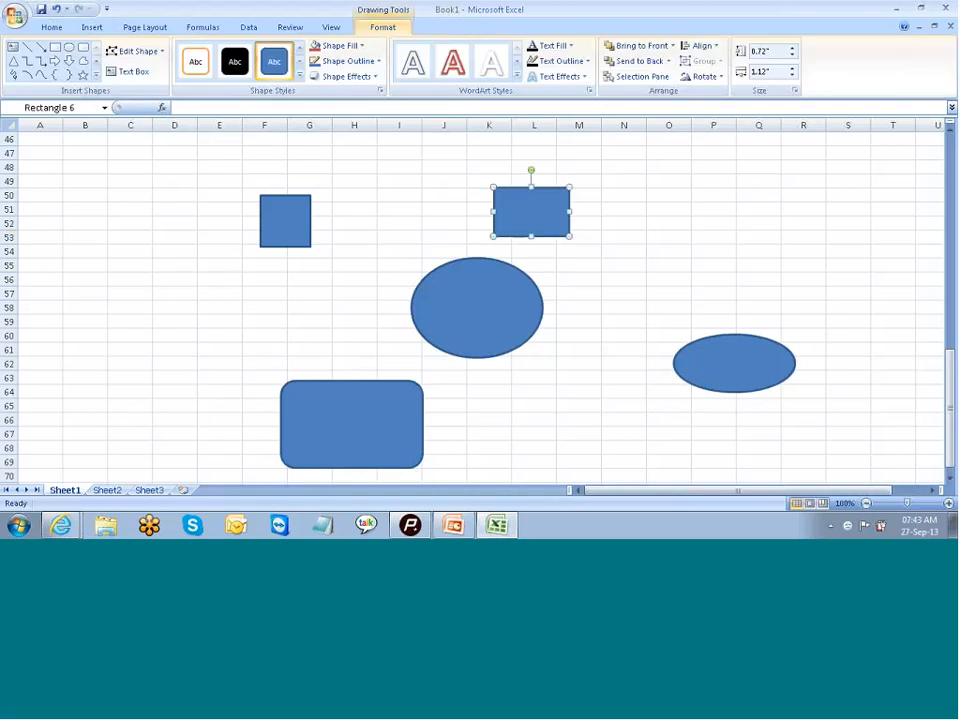
left_click(728, 203)
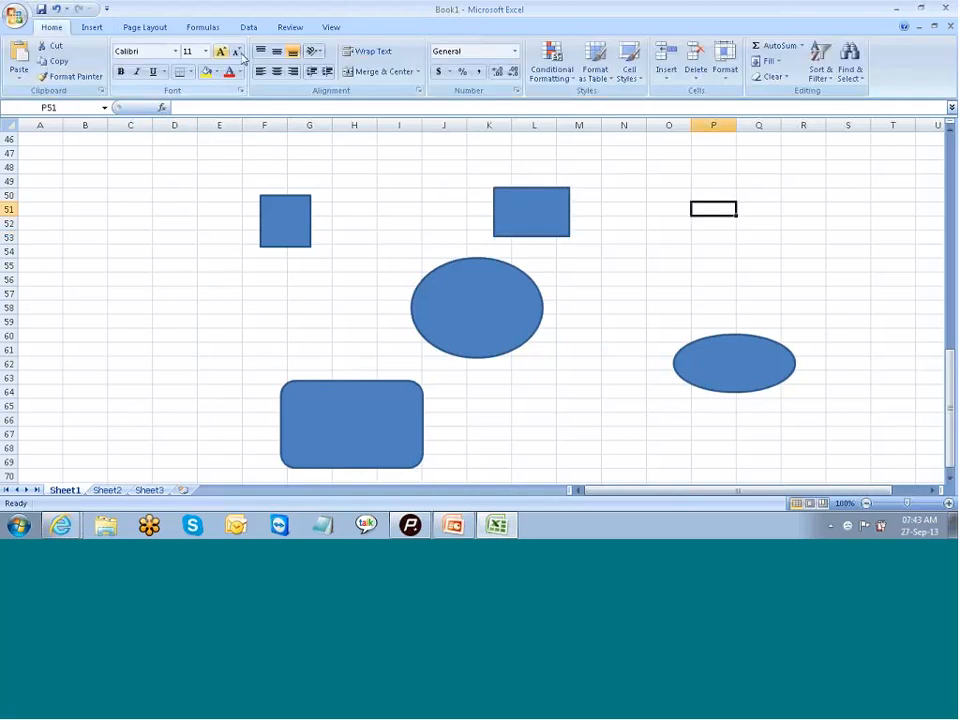
- Draw a wide rectangle over cells P51 to R54, above the flatter oval
left_click(92, 27)
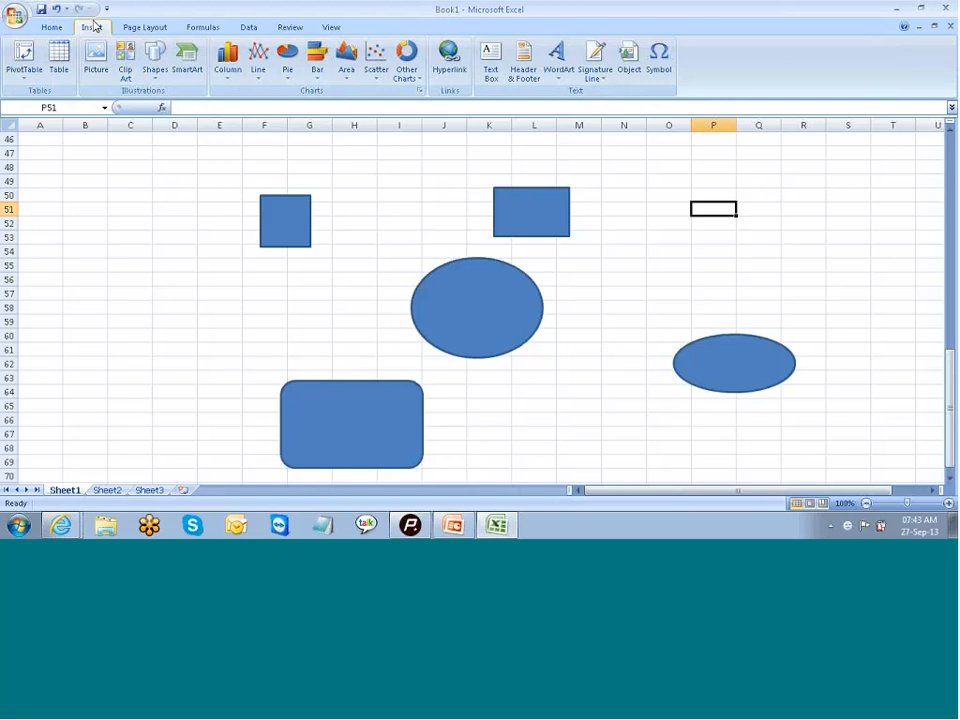
left_click(156, 66)
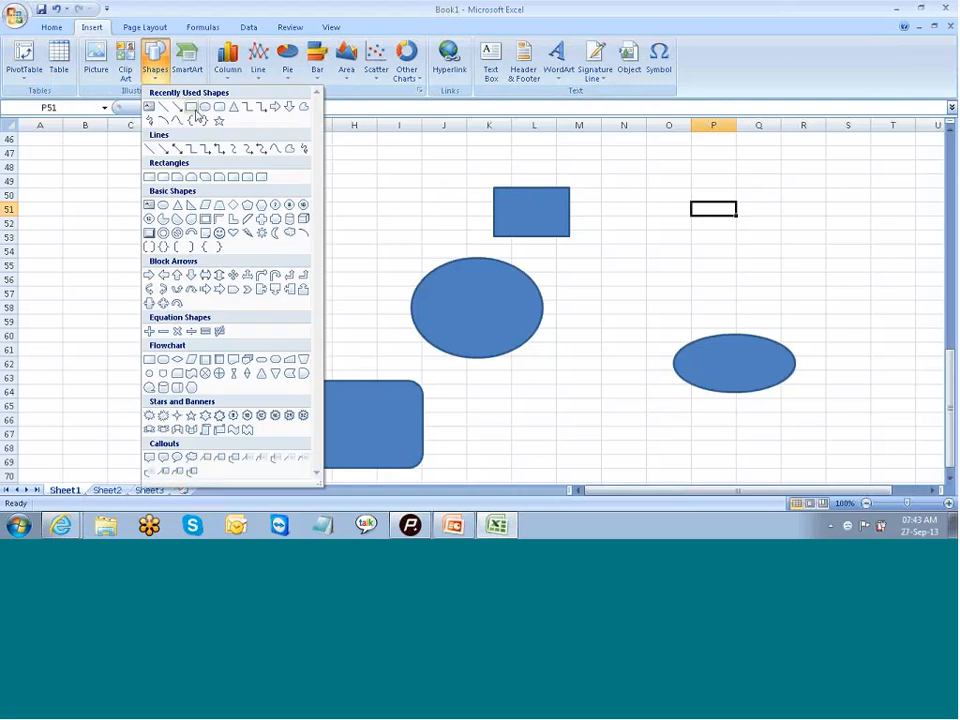
left_click(192, 107)
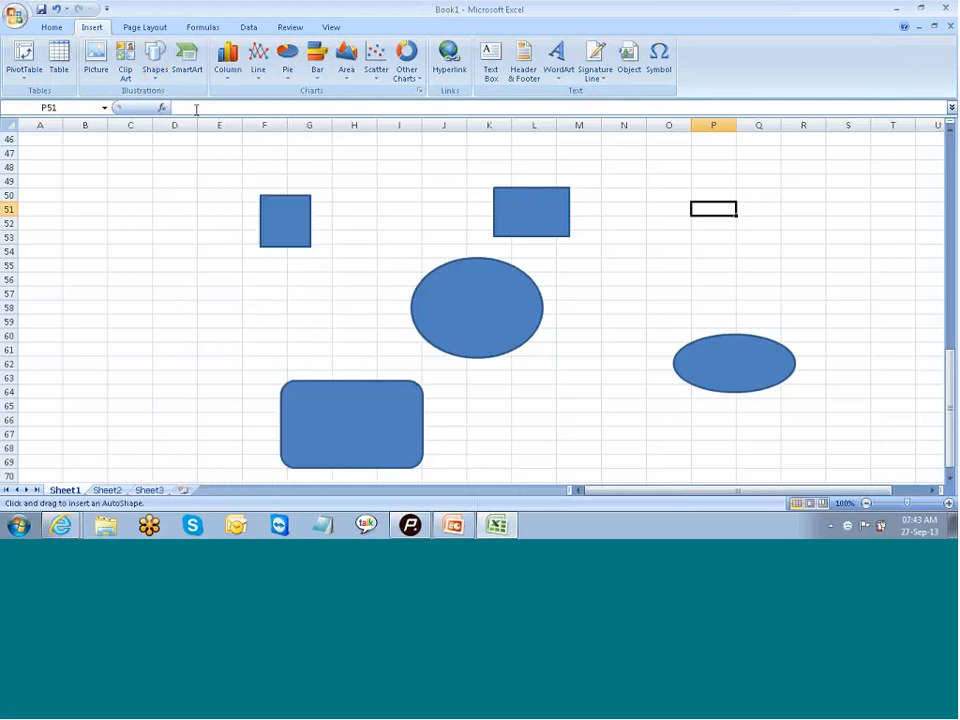
mouse_move(709, 202)
left_mouse_down()
mouse_move(806, 238)
mouse_move(806, 256)
left_mouse_up()
left_click(851, 275)
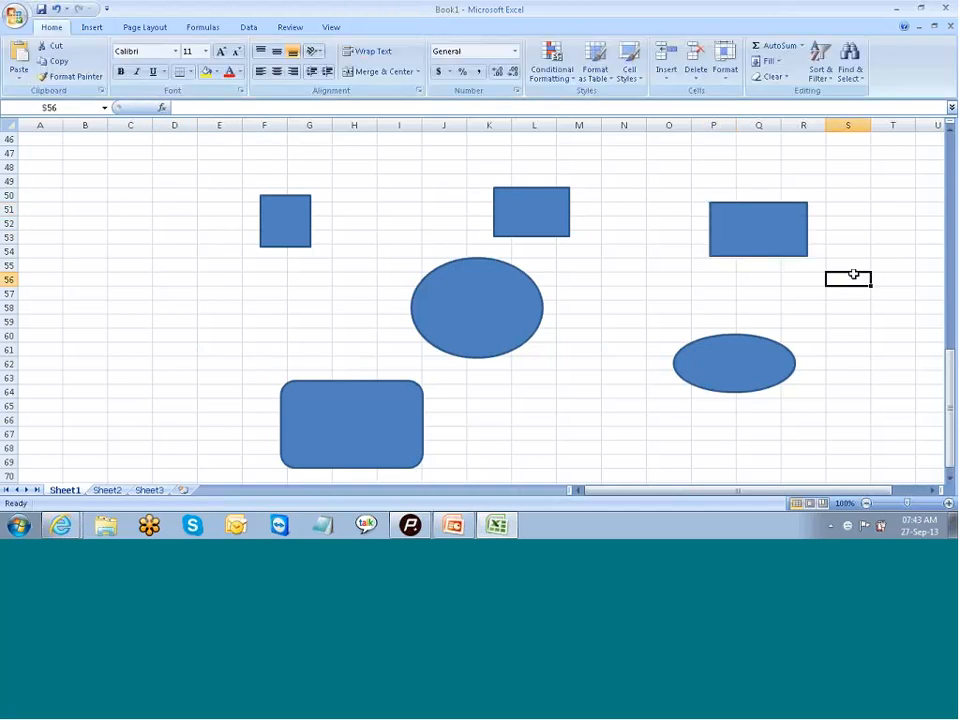
- Label the larger oval around columns J to L with the text "SAP BW"
left_click(456, 312)
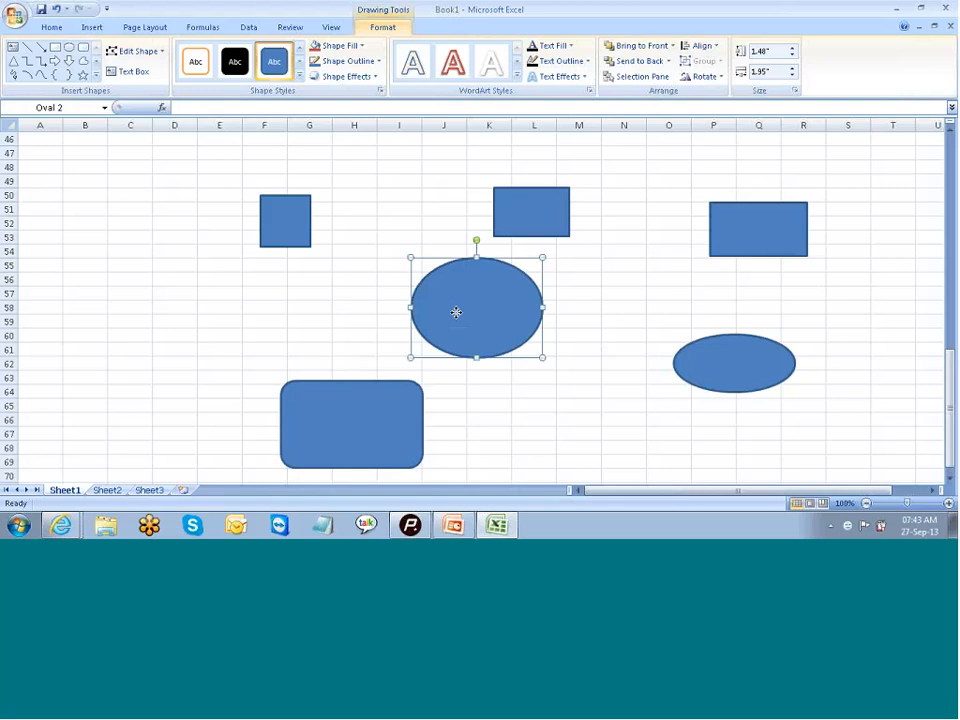
type("sAP S")
key("Escape")
key("Escape")
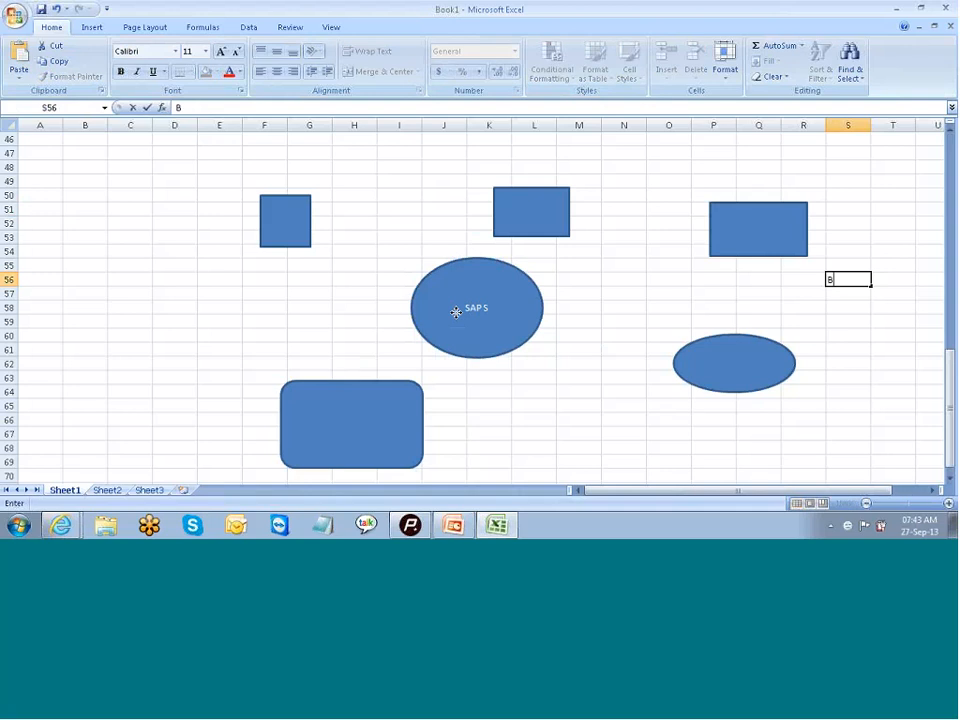
left_click(456, 312)
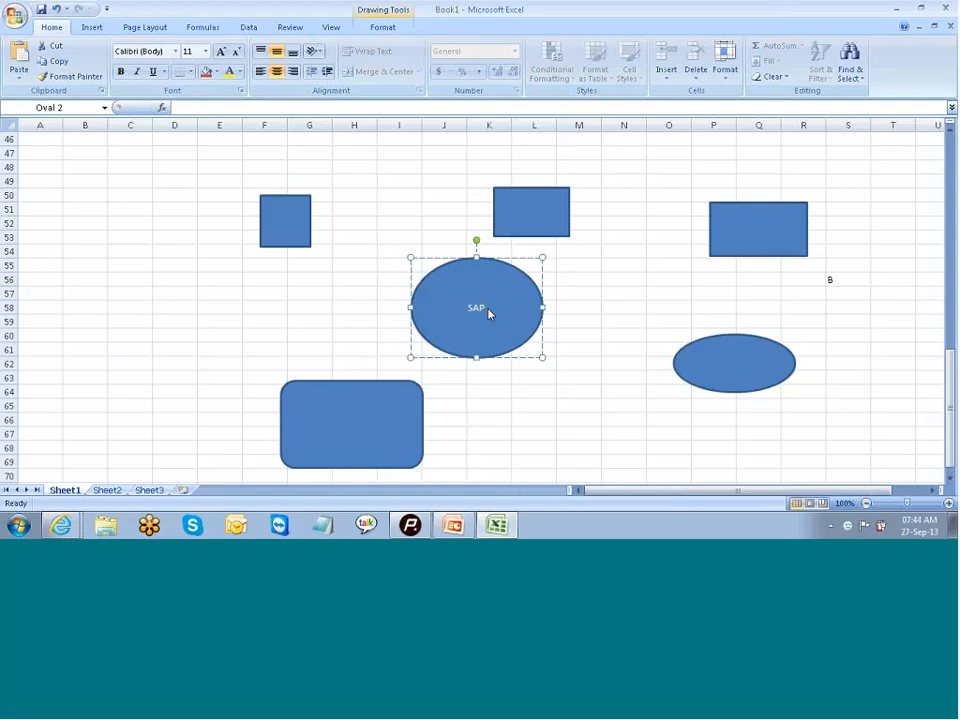
type("BW")
- Label the small square over cells F50 to G53 with the text "SCM"
left_click(293, 236)
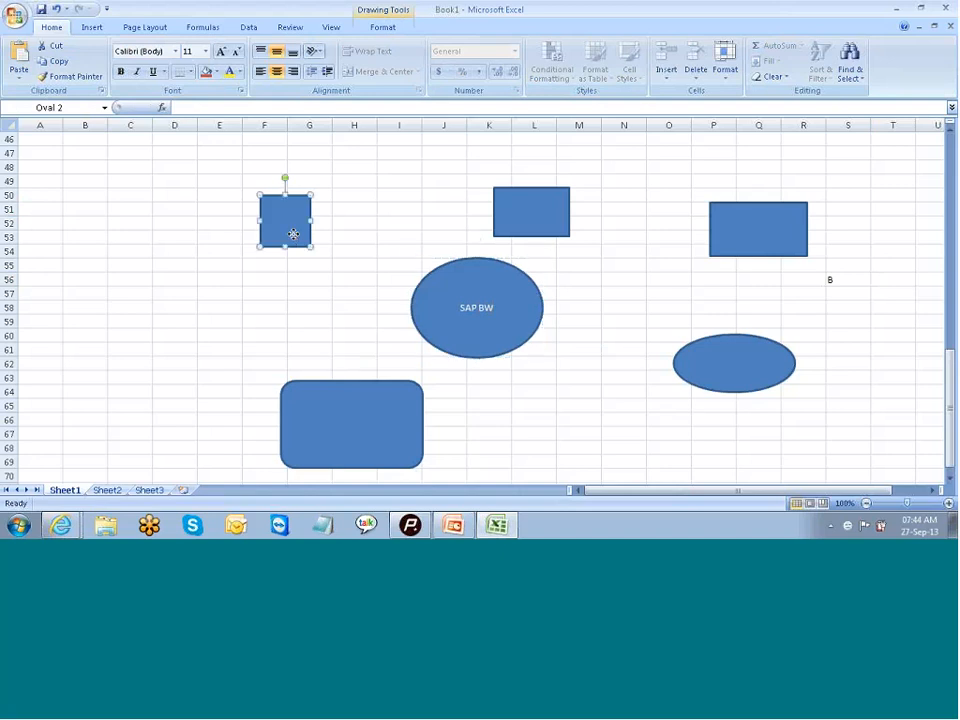
type("SCM")
- Label the rectangle above the larger oval "SAP FI" and the wide rectangle above the flatter oval "SAP SD"
left_click(539, 206)
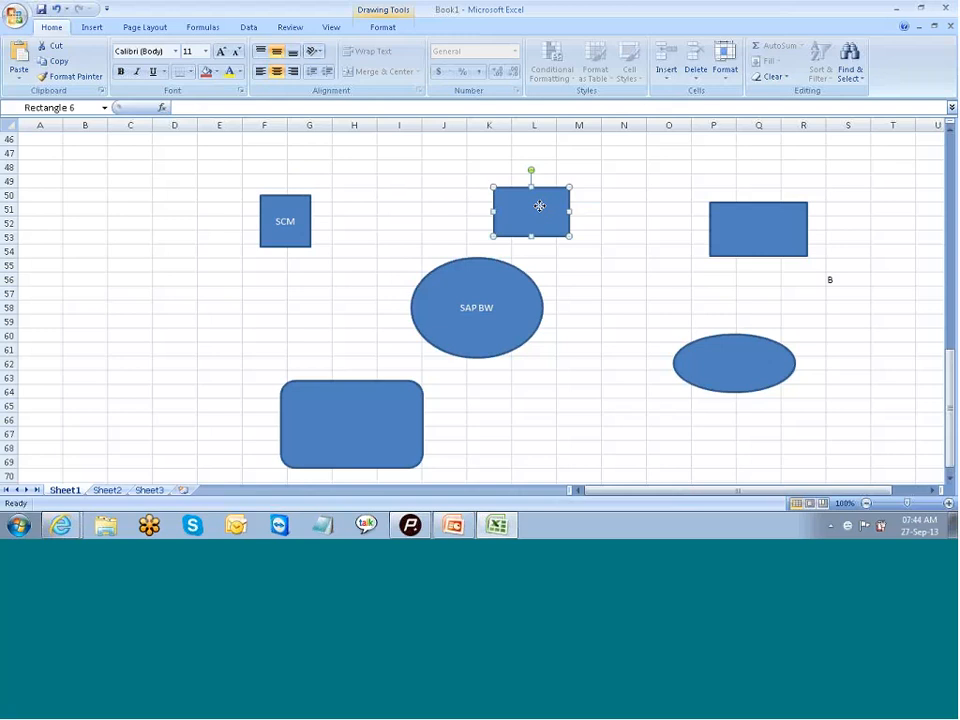
type("SAP FI")
left_click(758, 229)
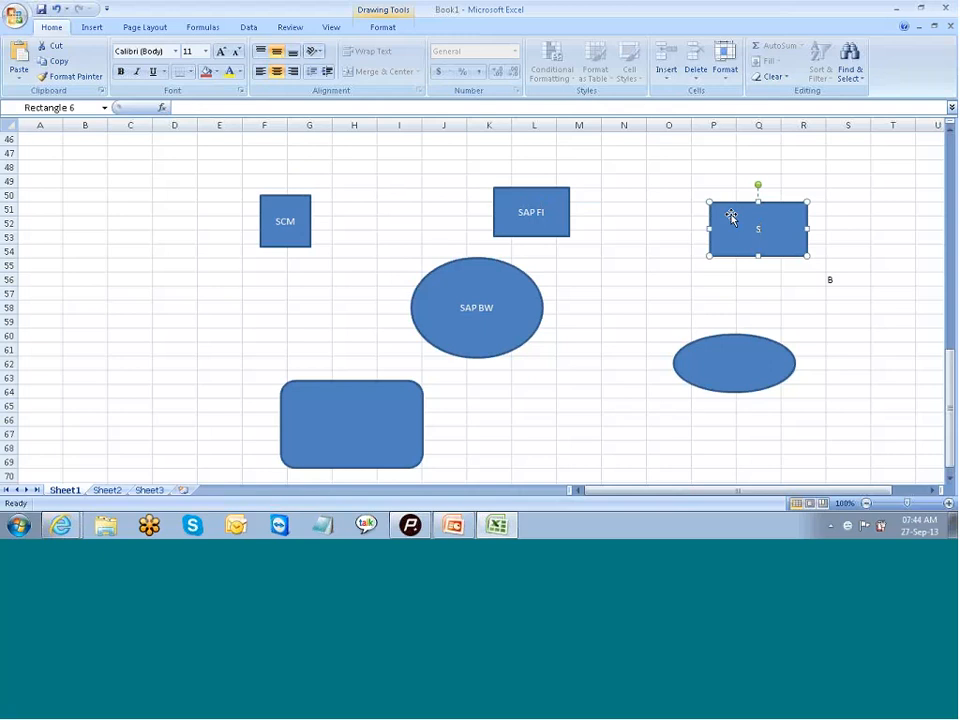
type("SAP SD")
- Label the flatter oval over rows 60 to 63 with the text "CRM"
left_click(718, 364)
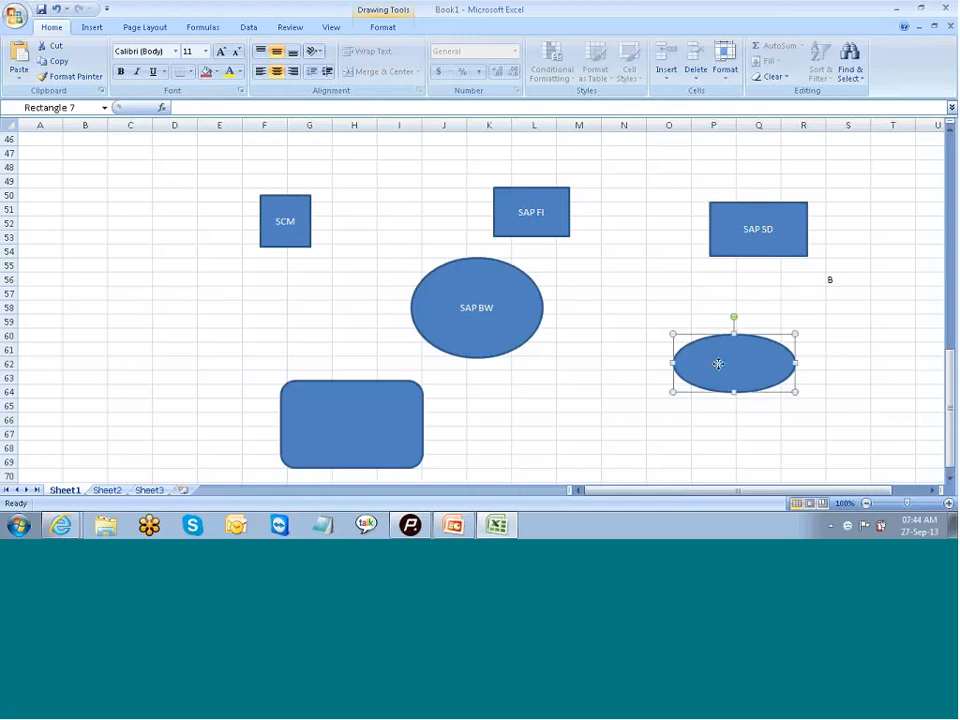
type("CRM")
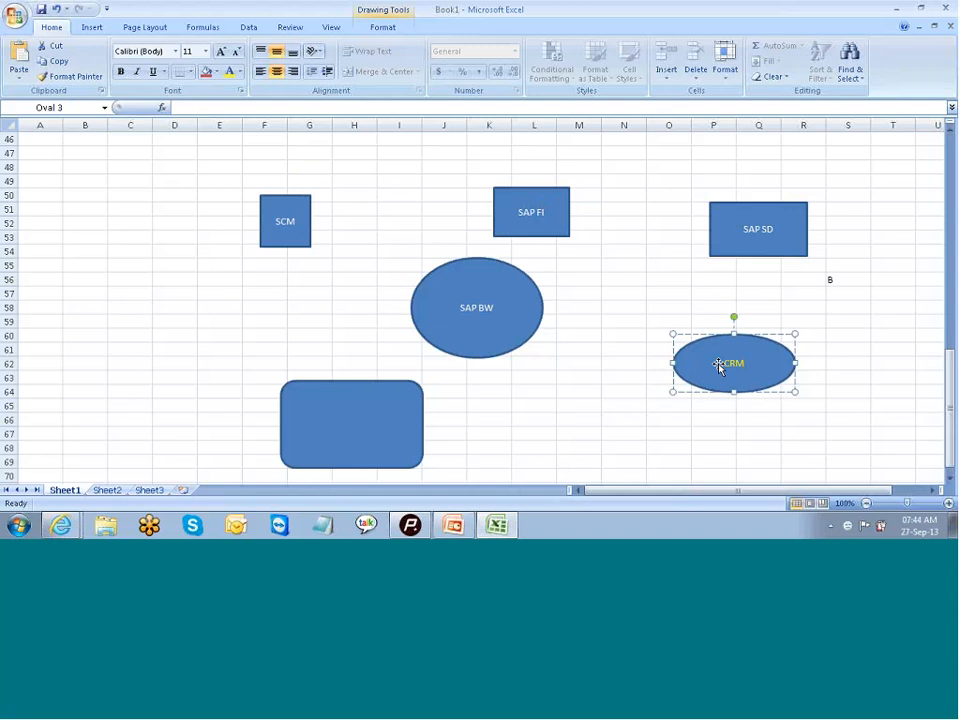
- Label the rounded rectangle over rows 63 to 69 with the text "Flat File"
left_click(329, 444)
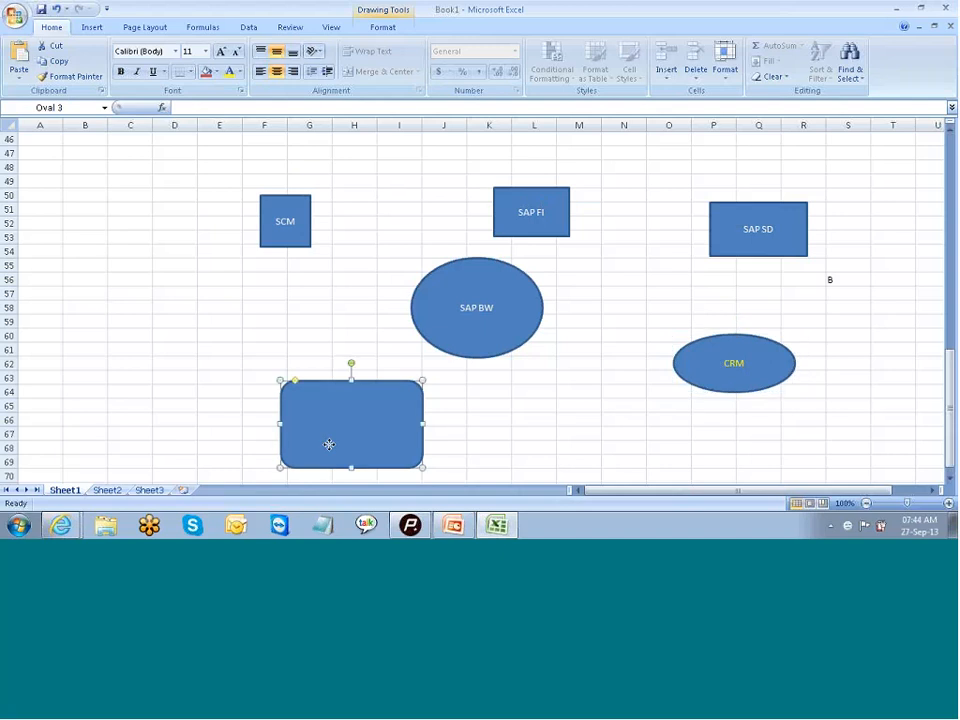
type("F")
type("iat")
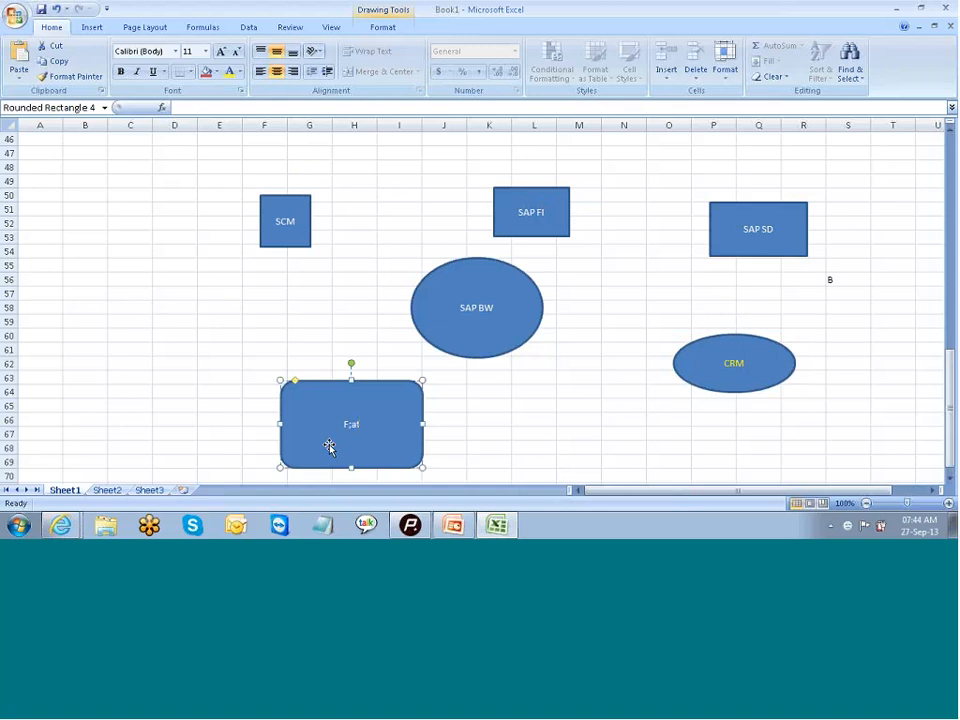
type(" File")
- Extend the larger oval's label to read "SAP BW/BI"
left_click(476, 308)
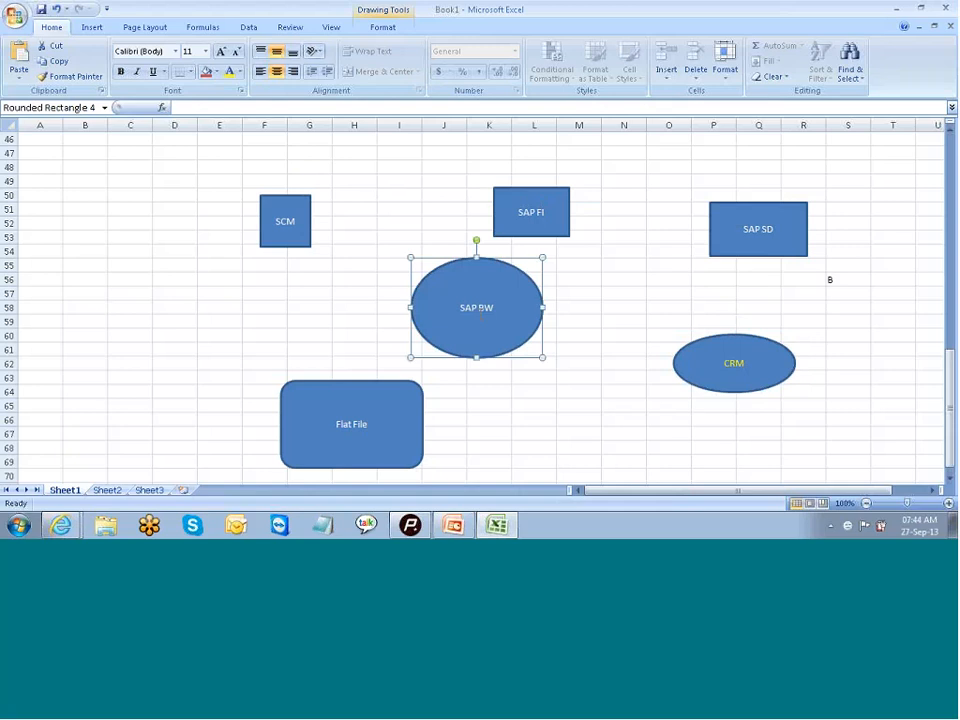
left_click(491, 308)
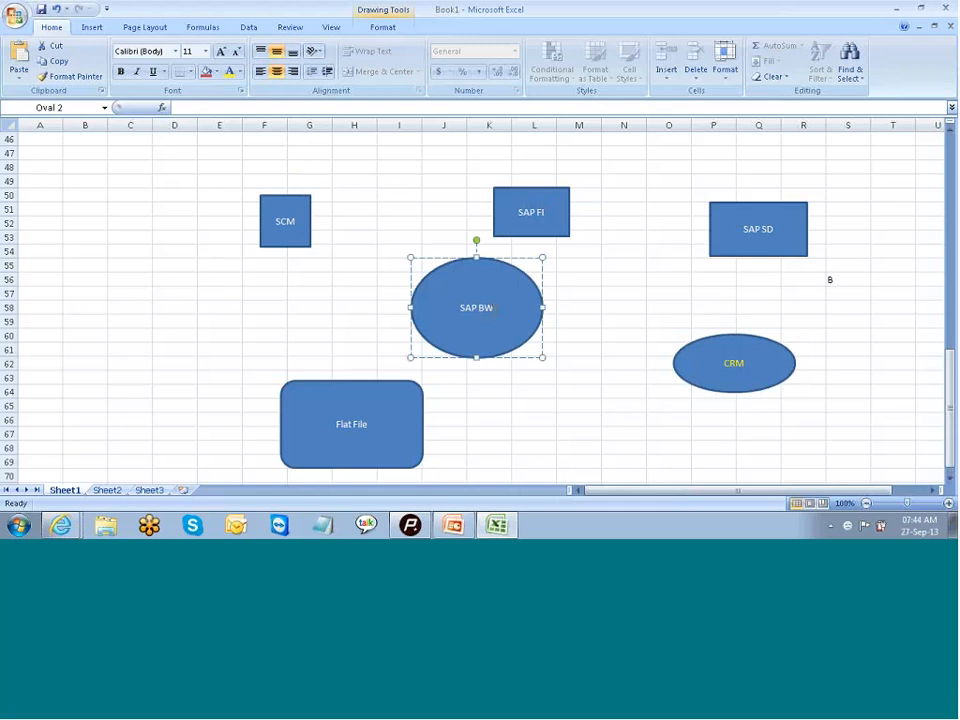
type("/BI")
- Move the SCM square closer to the SAP BW/BI oval and draw a straight arrow from its corner into the oval
left_click(296, 237)
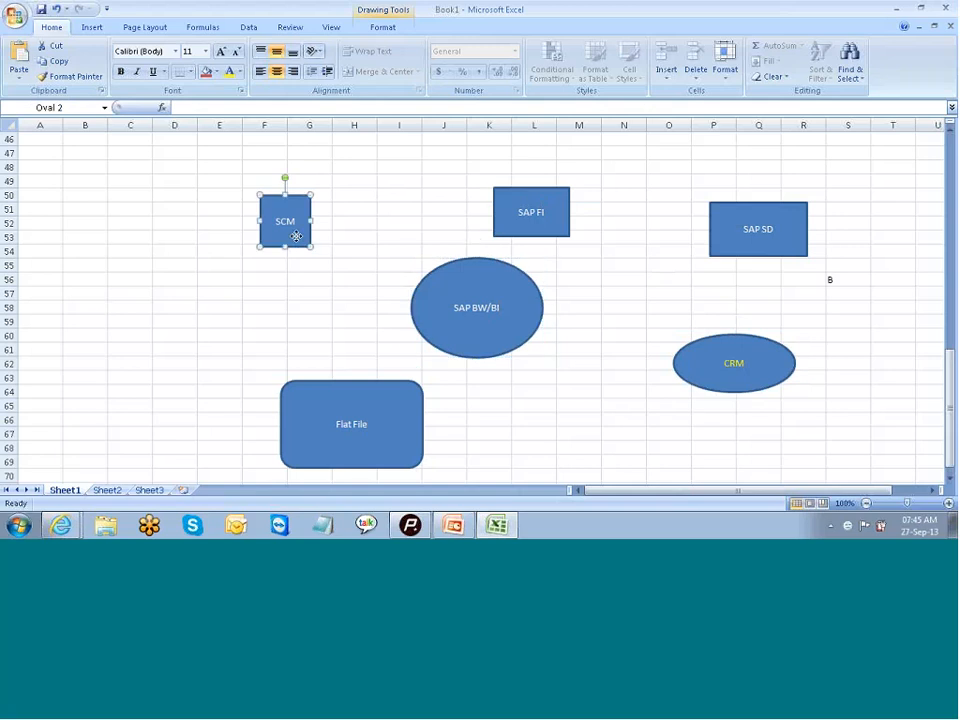
left_click_drag(296, 237, 321, 251)
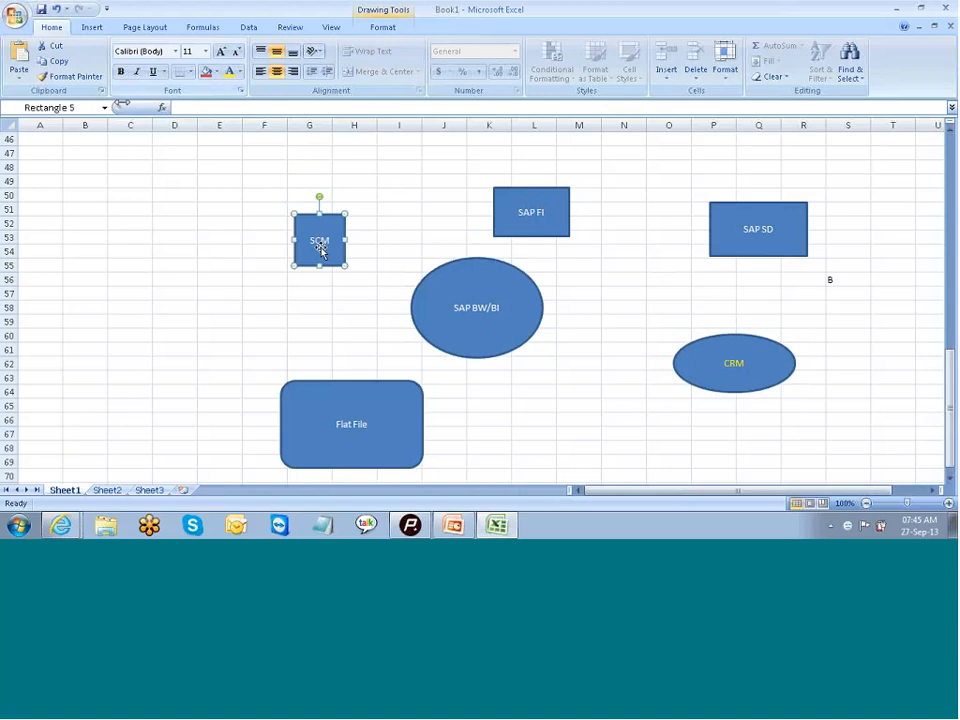
left_click(98, 29)
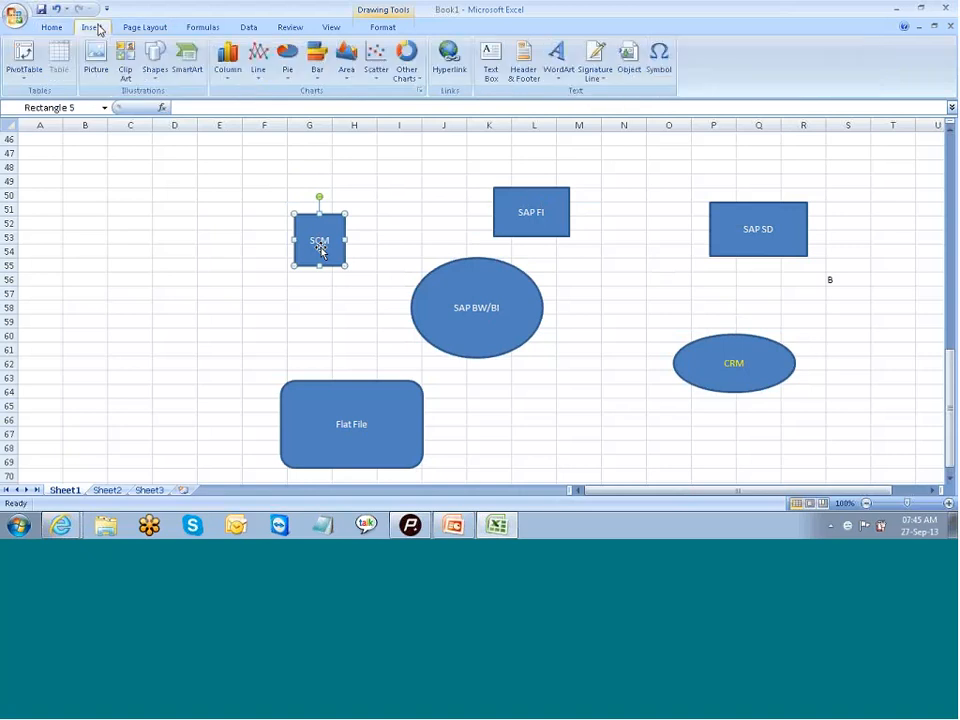
left_click(155, 62)
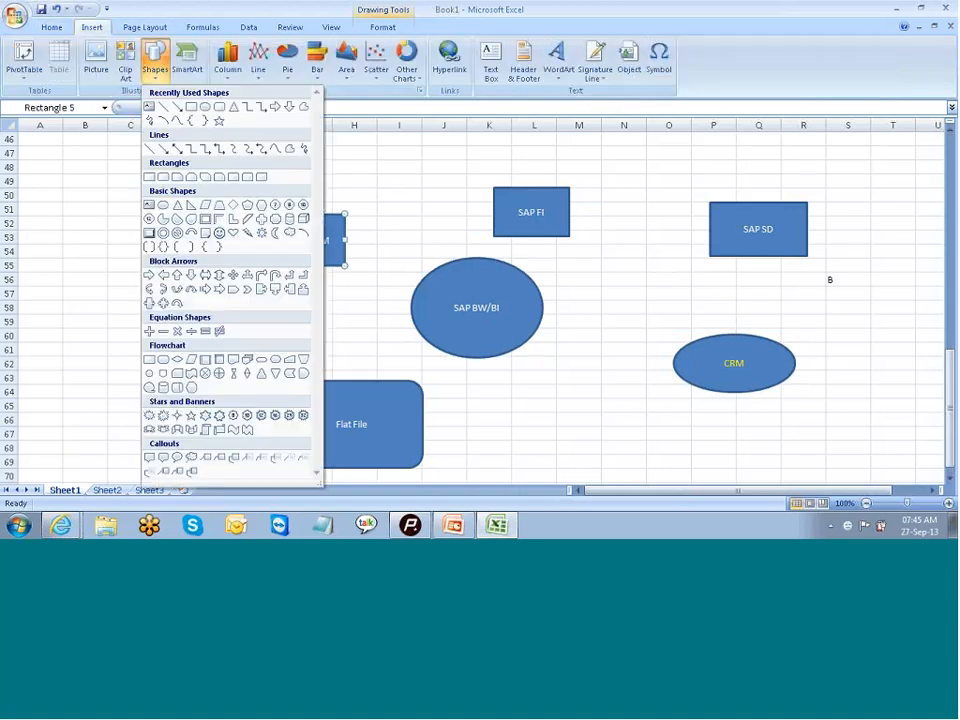
left_click(149, 106)
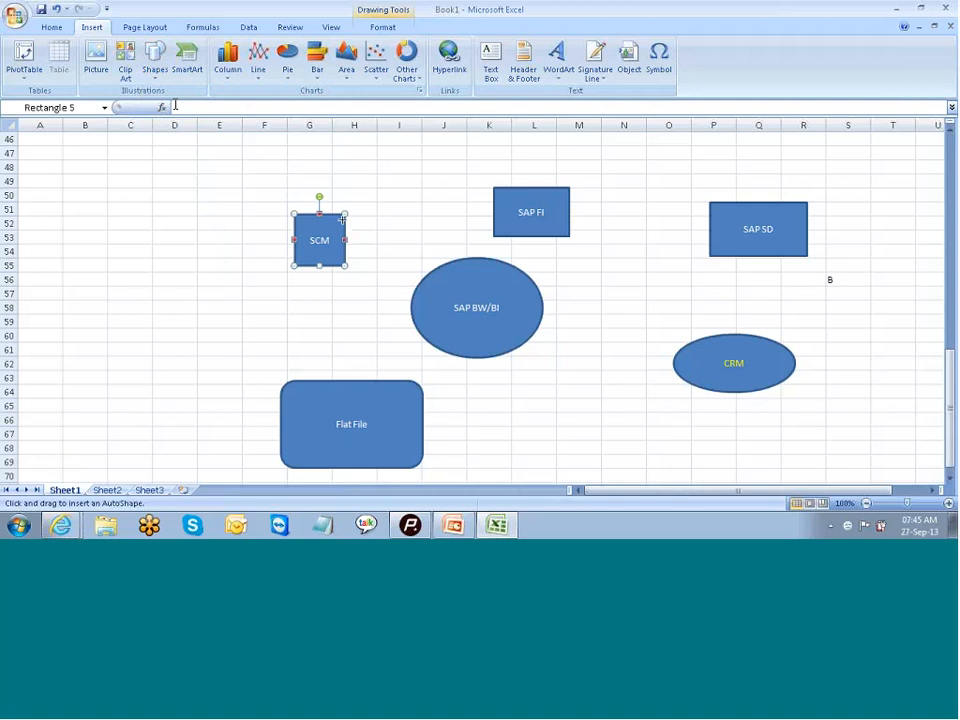
left_click_drag(436, 294, 429, 295)
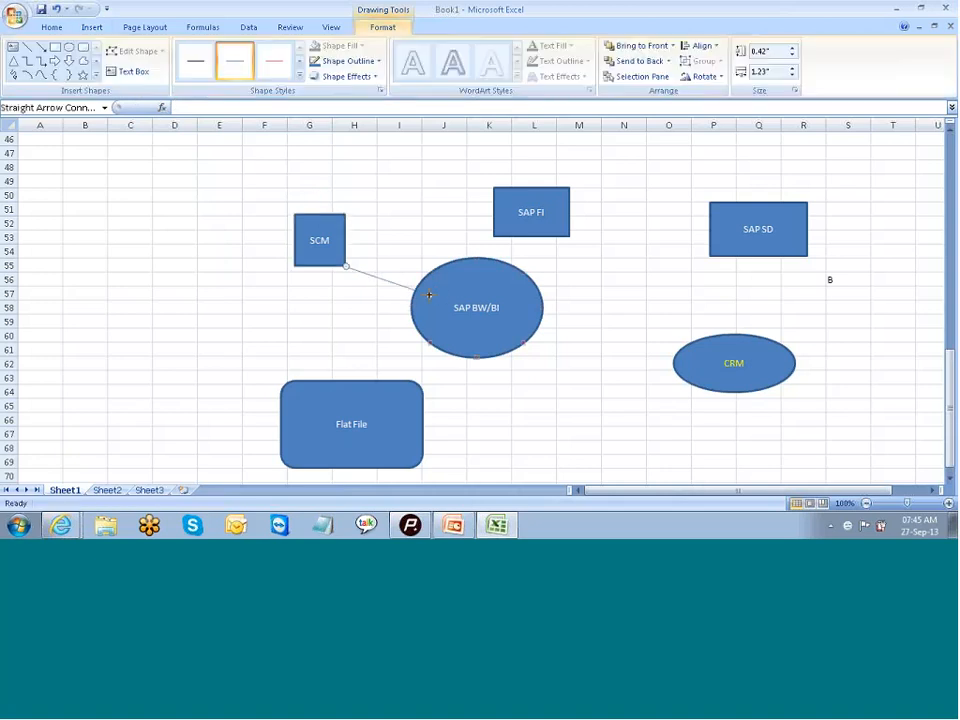
- Draw straight arrows from the SAP FI rectangle and the Flat File rounded rectangle to the SAP BW/BI oval
left_click(40, 47)
left_click_drag(538, 241, 514, 262)
left_click(40, 49)
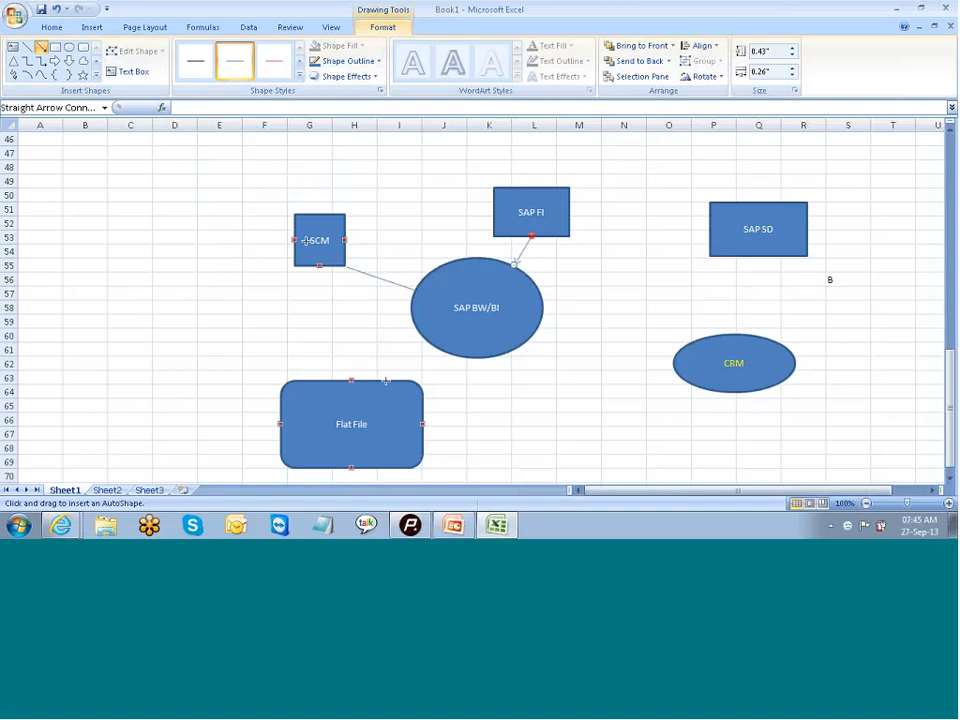
left_click_drag(386, 381, 441, 351)
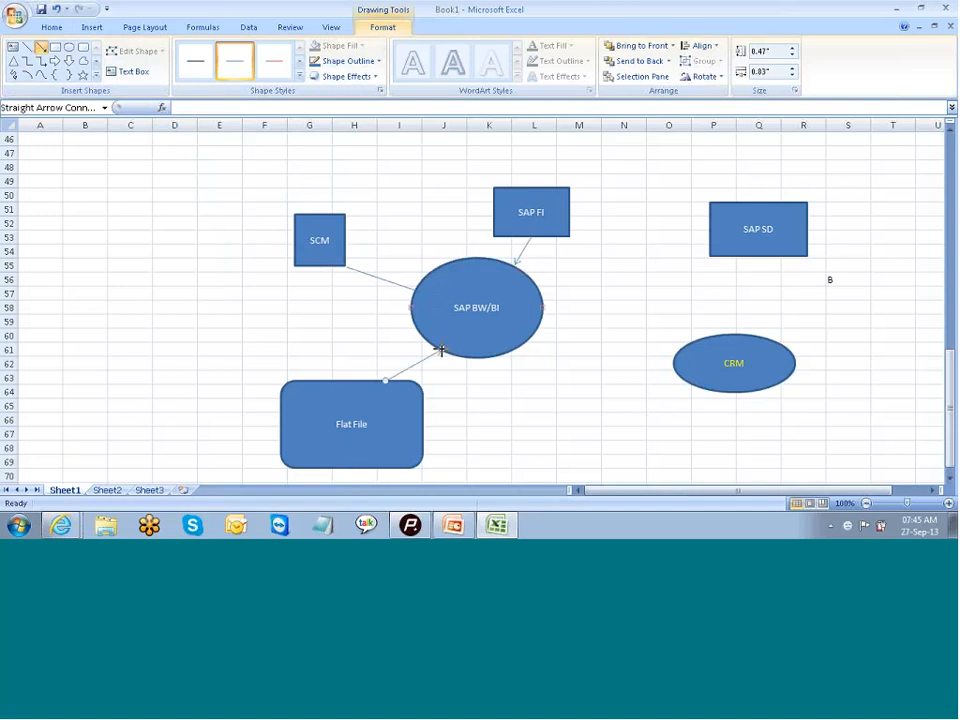
- Draw straight arrows from the CRM oval and the SAP SD rectangle to the SAP BW/BI oval
left_click(40, 47)
left_click_drag(673, 371, 537, 335)
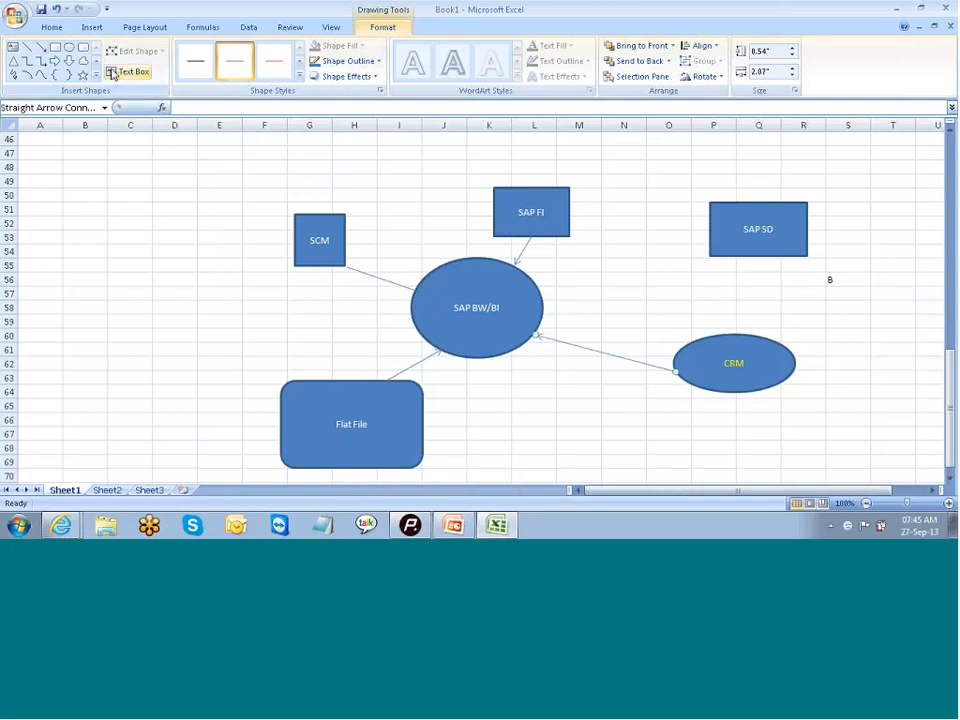
left_click(40, 47)
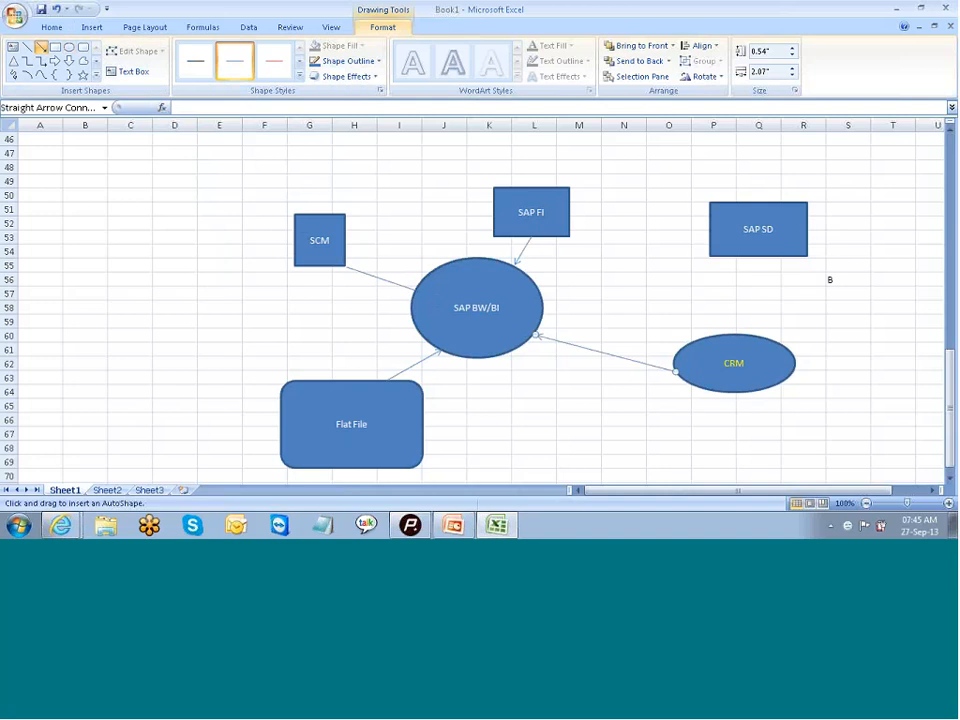
left_click_drag(711, 238, 526, 311)
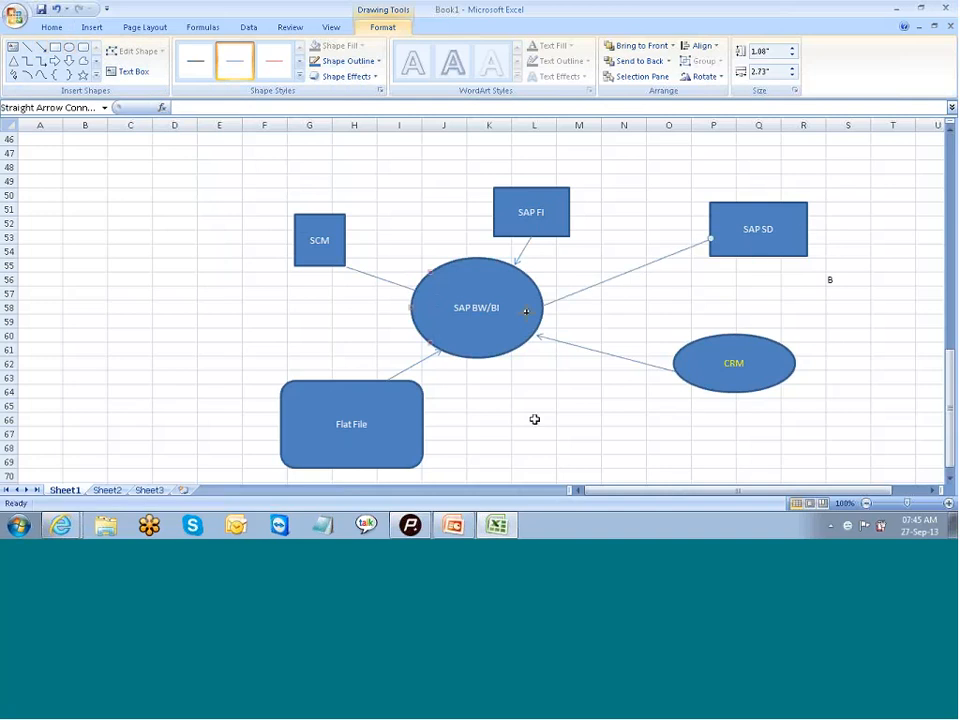
left_click(535, 432)
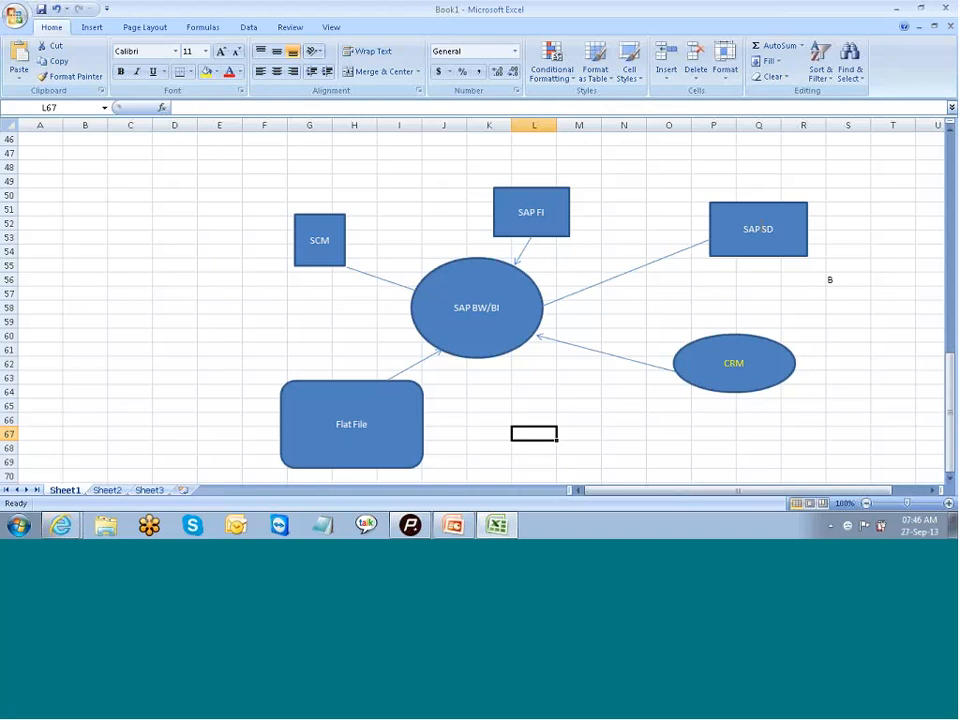
scroll(477, 300, "down", 2)
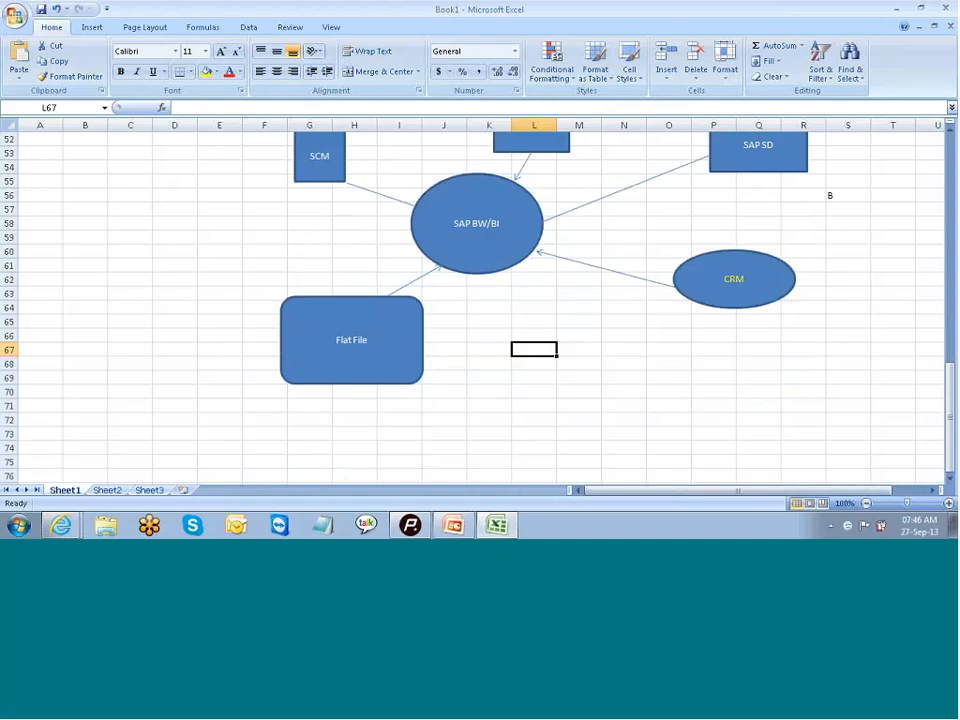
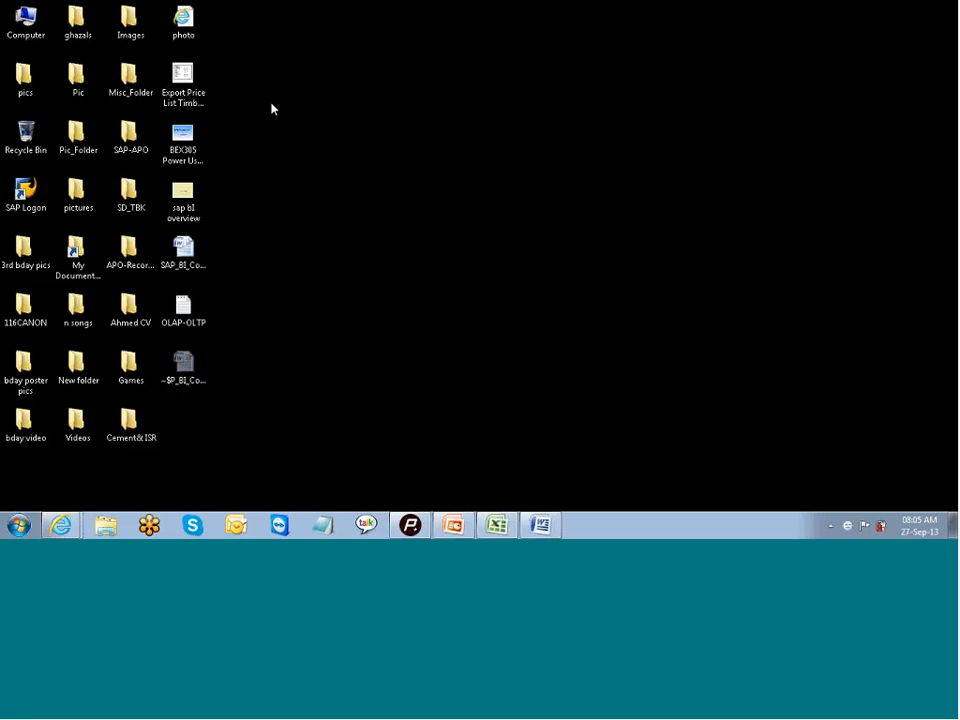
- Launch SAP Logon, open the SCM system and sign in to client 800 with the user name and account password
left_click(31, 192)
double_click(31, 192)
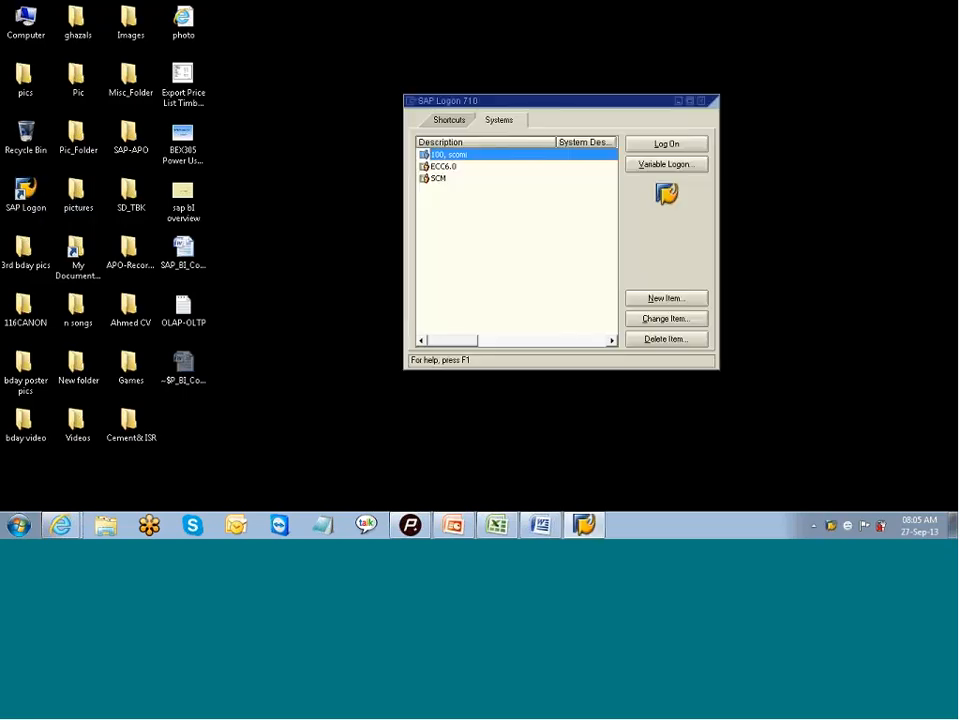
left_click(442, 167)
left_click(465, 156)
left_click(447, 178)
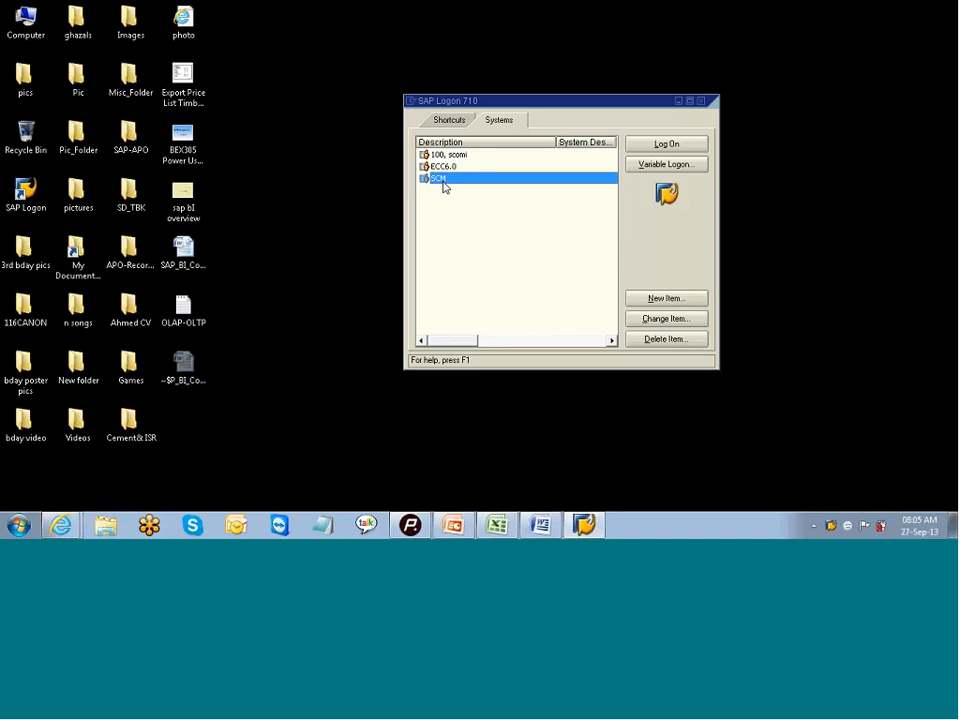
left_click(667, 145)
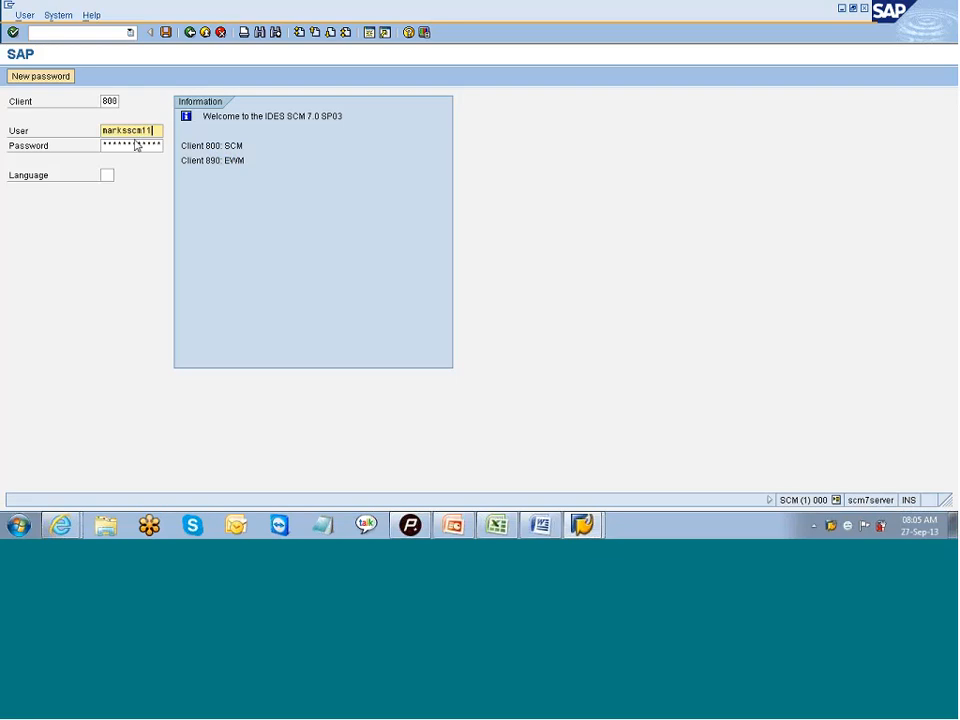
left_click(136, 145)
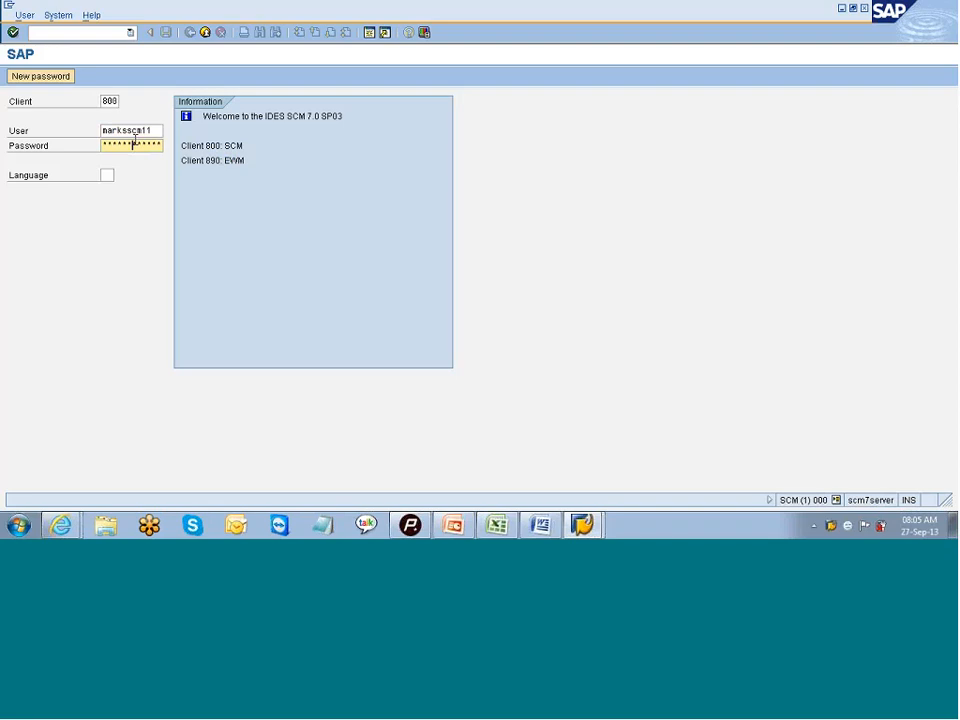
key("Return")
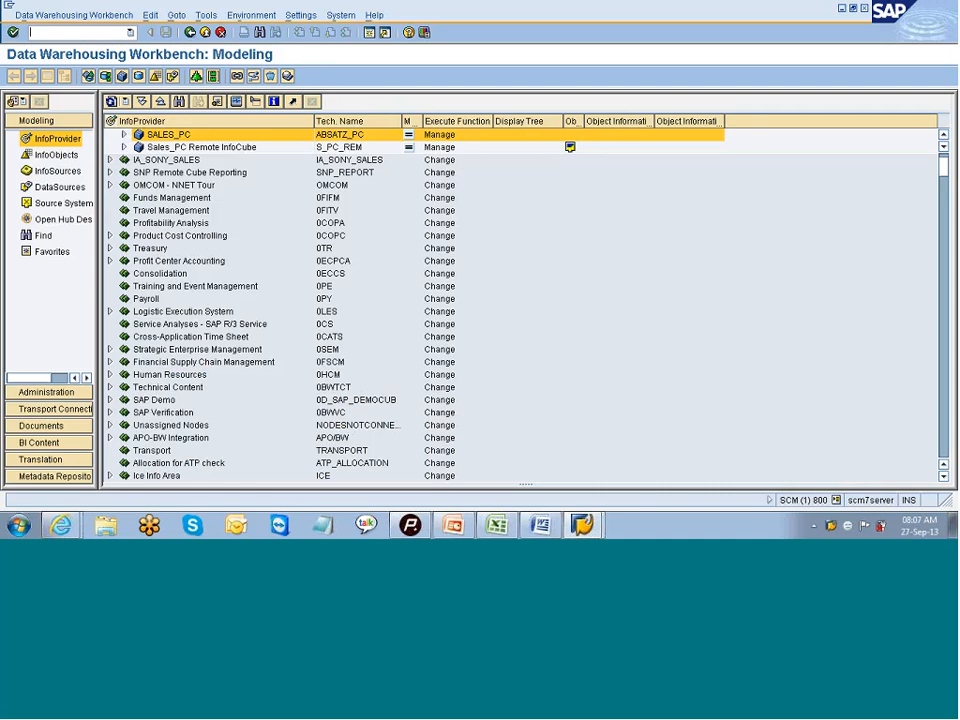
- Switch to the Excel diagram and enter APO in cell S52 beside the SAP SD rectangle
left_click(455, 528)
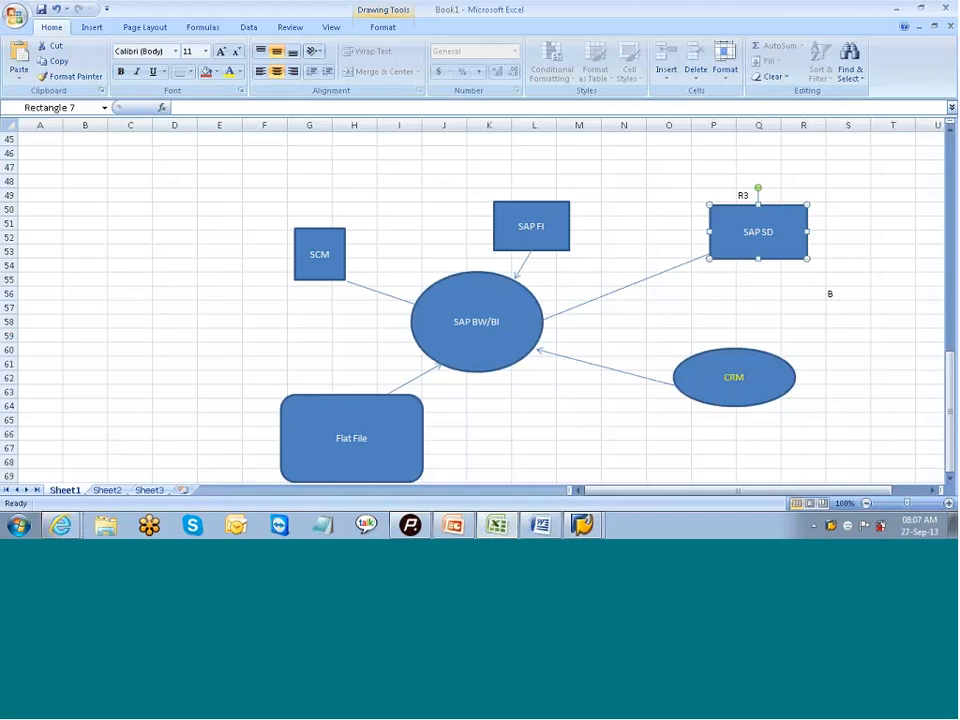
left_click(836, 236)
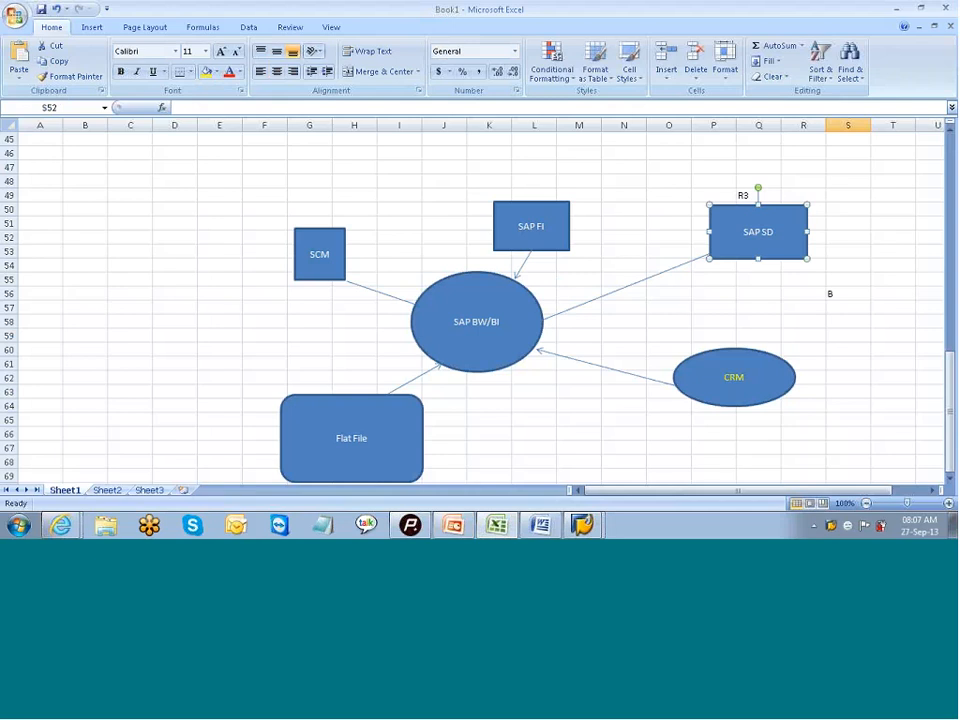
type("A")
double_click(836, 237)
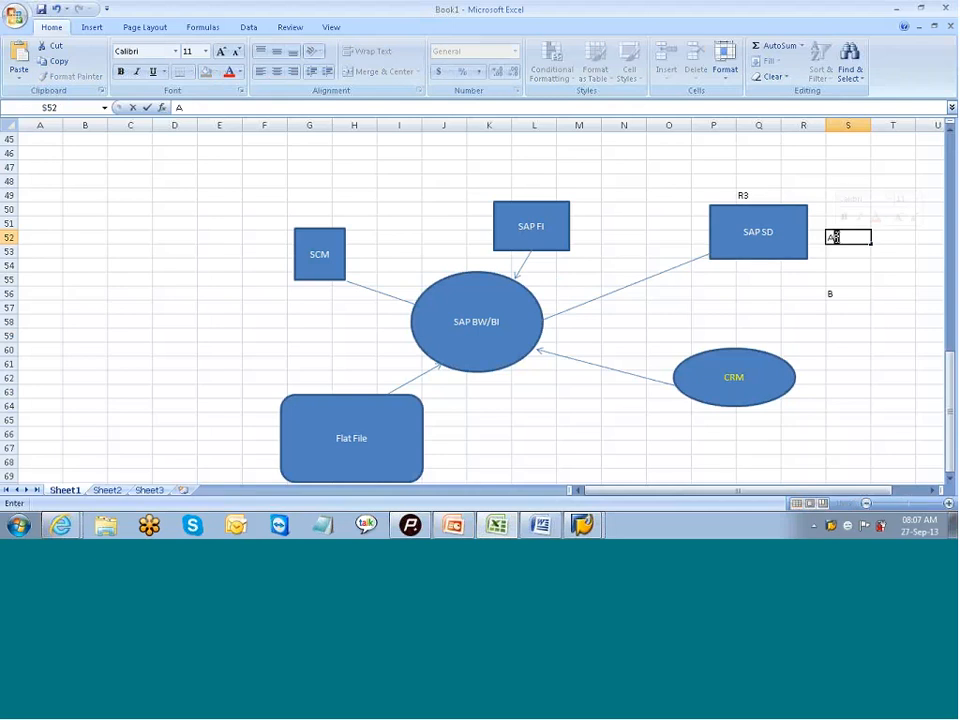
type("P")
key("Return")
key("Return")
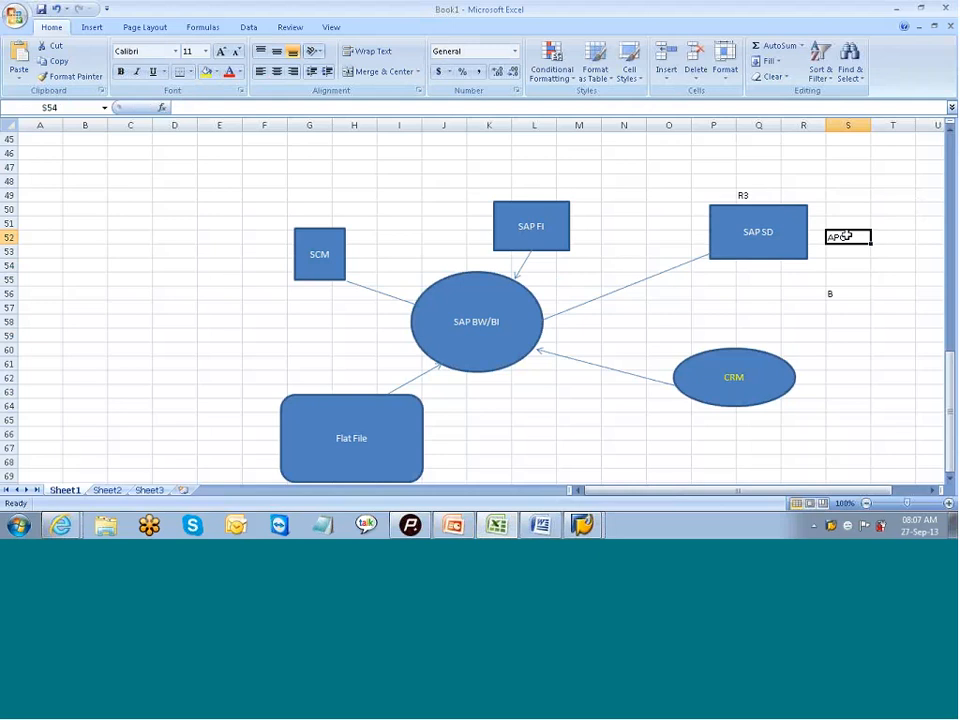
left_click(845, 236)
- Draw a rectangle about 0.78" high and 1.02" wide below the APO cell and label it "APO"
scroll(829, 171, "down", 15)
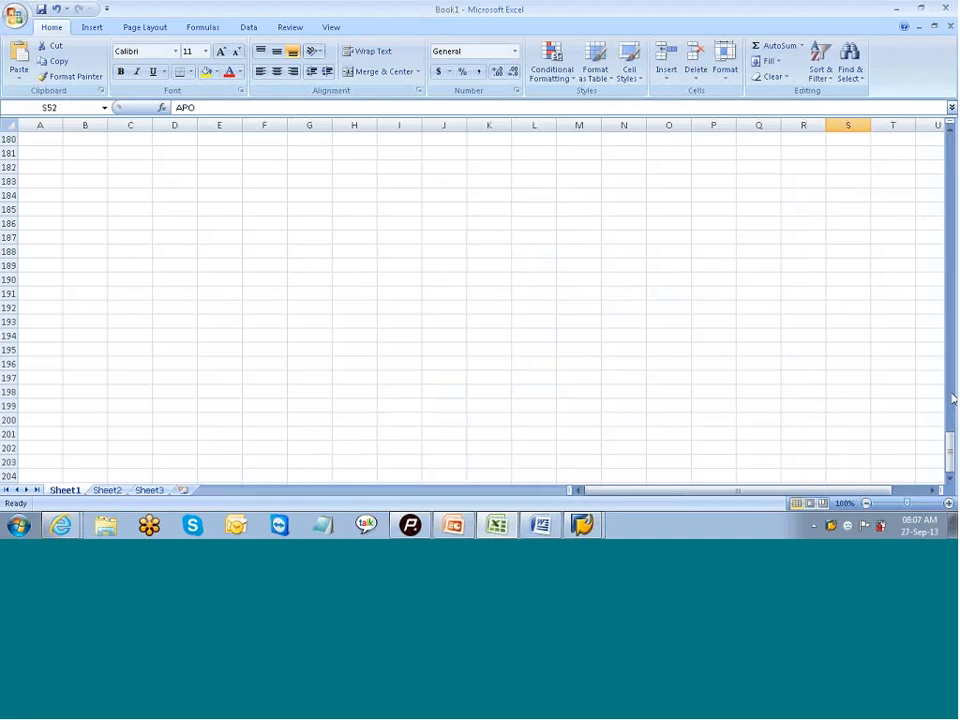
left_click_drag(952, 450, 909, 216)
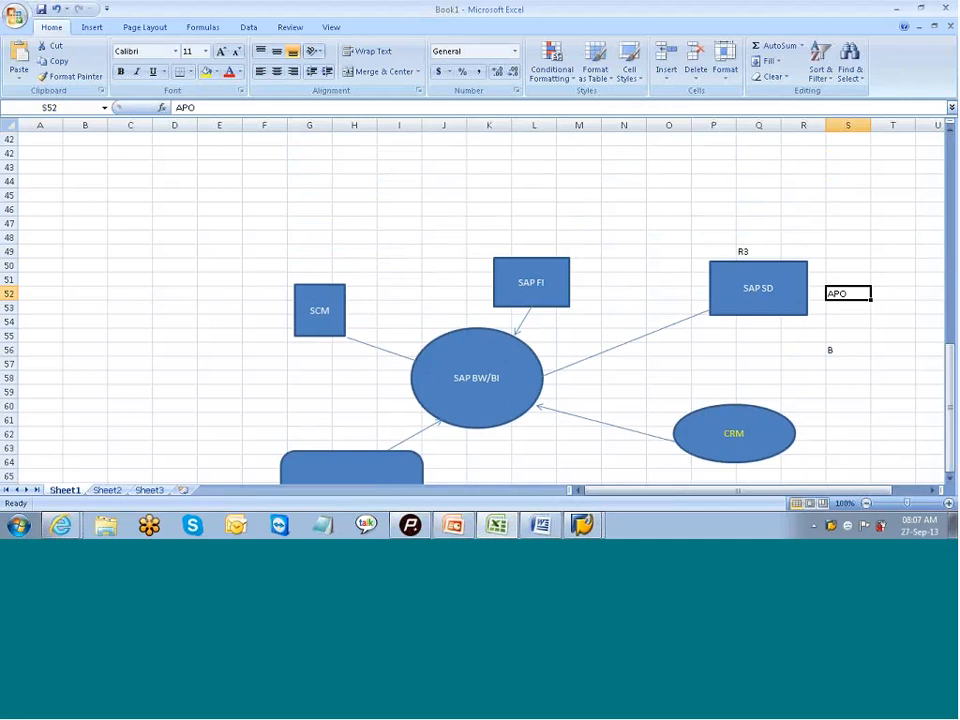
left_click(92, 28)
left_click(150, 62)
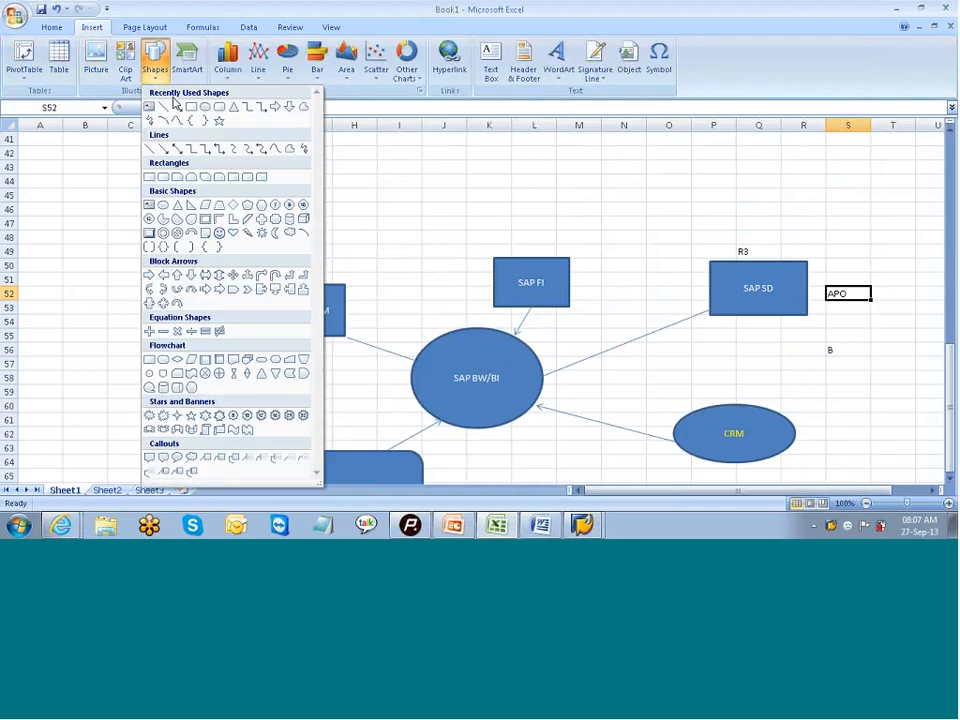
left_click(192, 107)
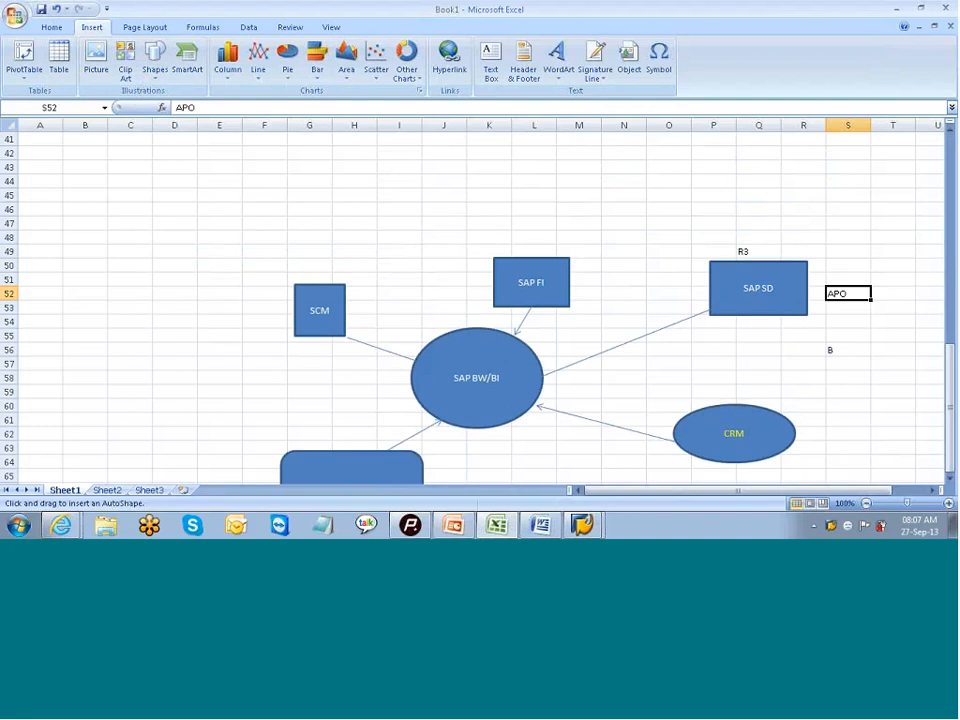
left_click_drag(835, 330, 903, 383)
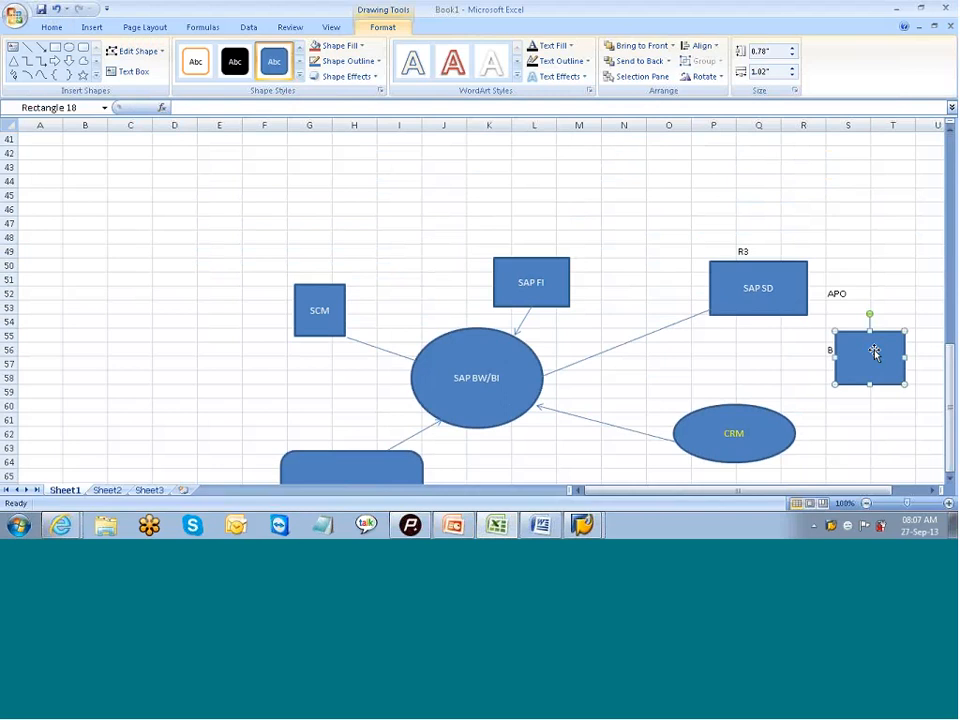
type("PO")
- Draw a straight arrow from the APO rectangle's edge to the SAP BW/BI oval
left_click(40, 47)
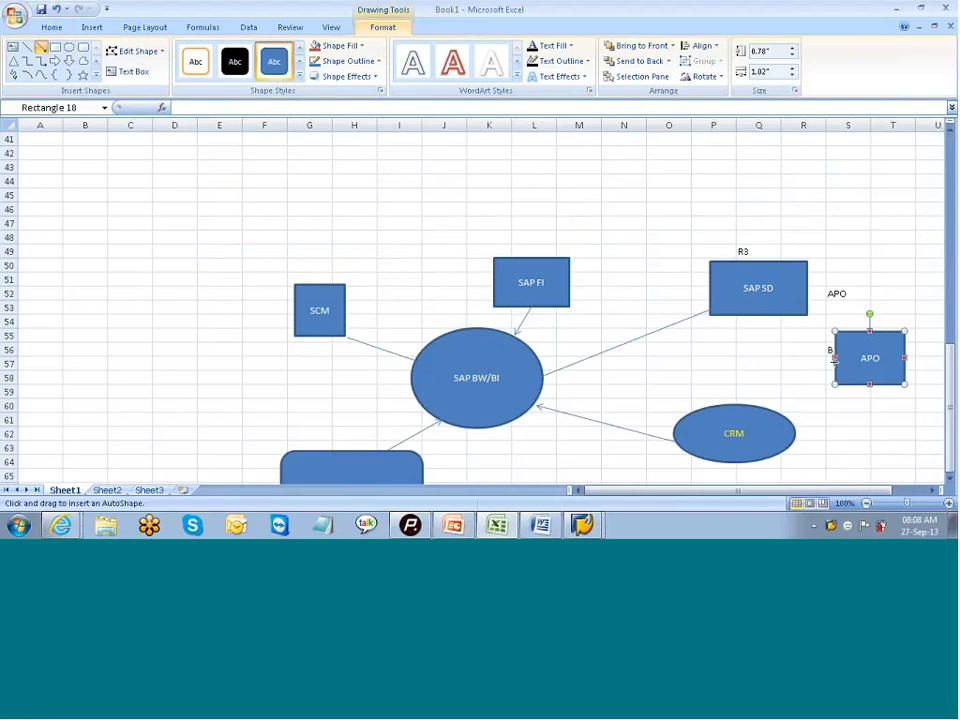
left_click_drag(833, 359, 541, 388)
left_click(865, 431)
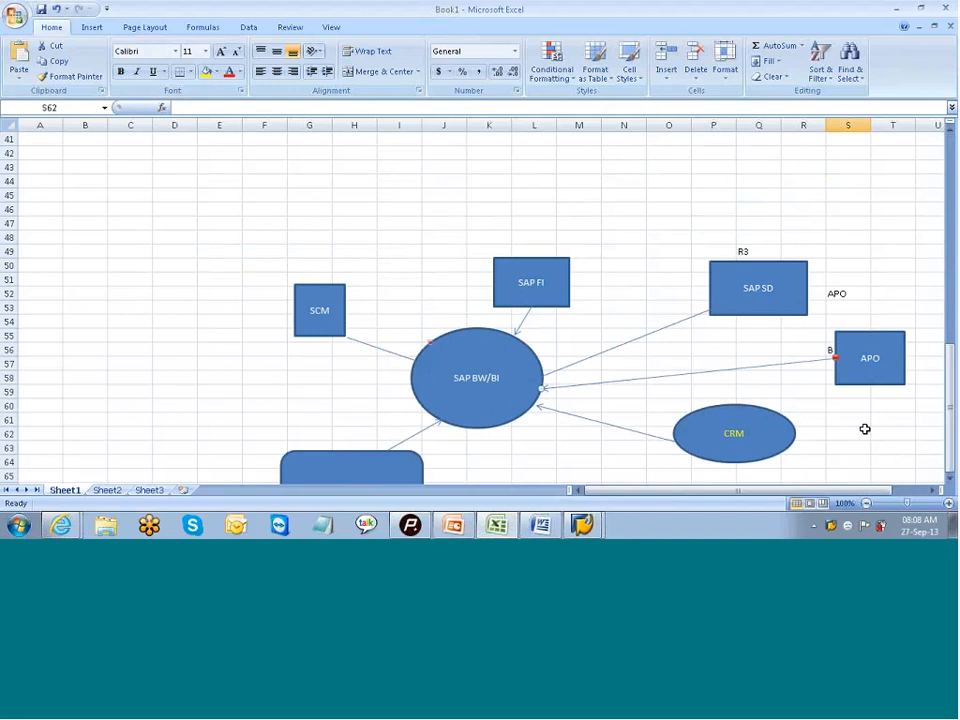